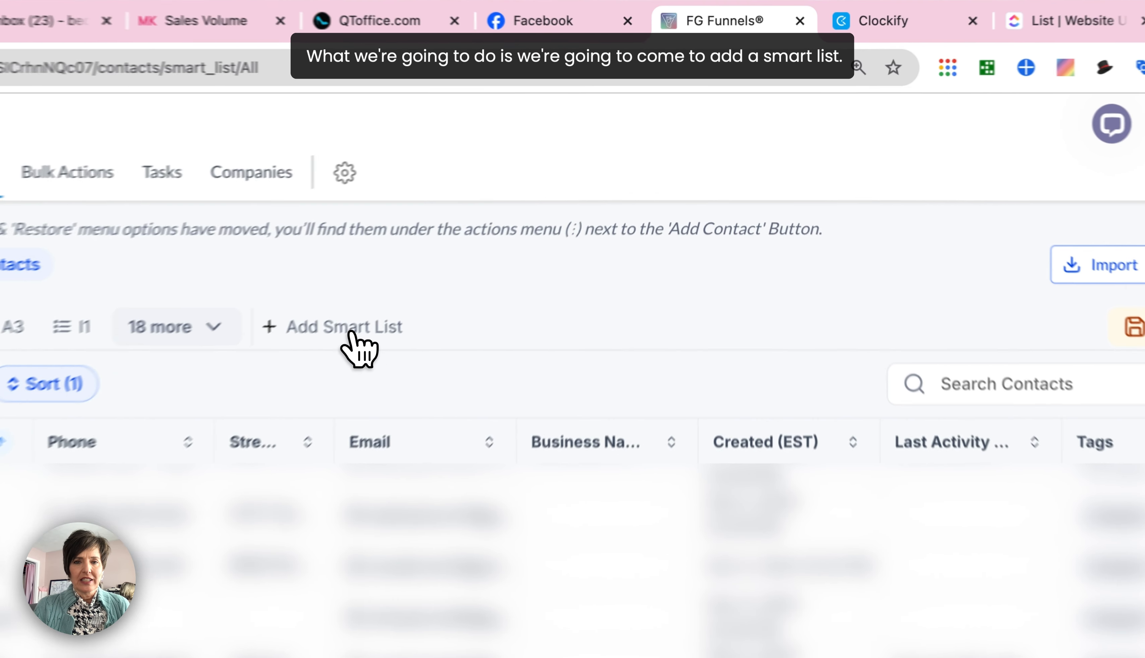
- Start a new smart list and name it "Active Customer (emails)"
click(530, 216)
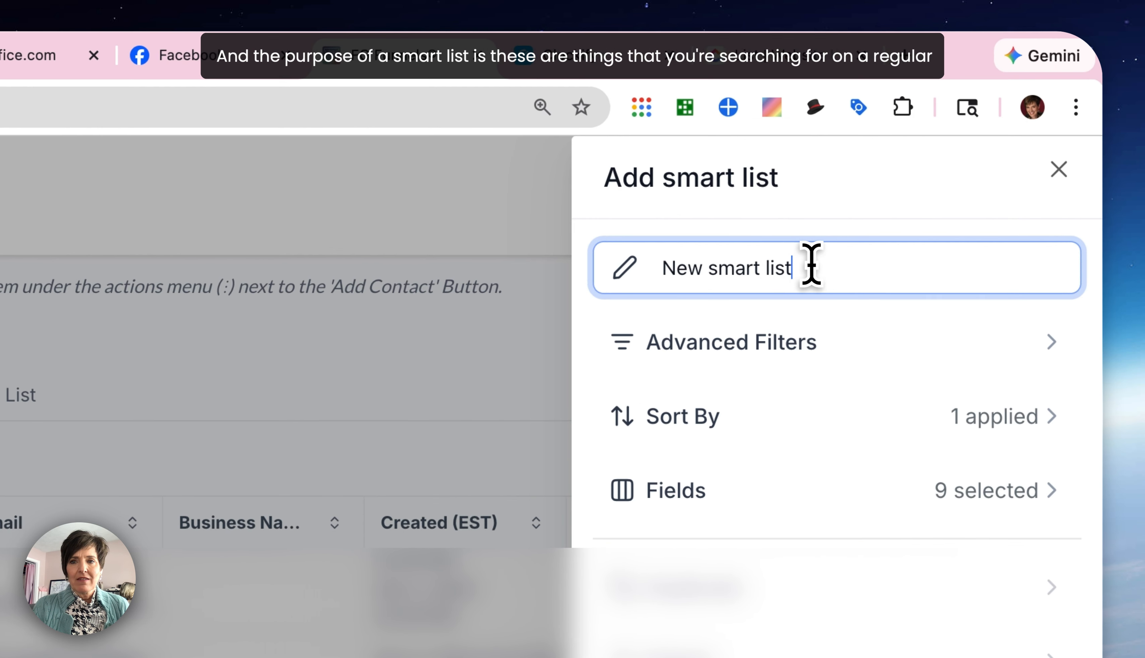
drag(1139, 228, 991, 227)
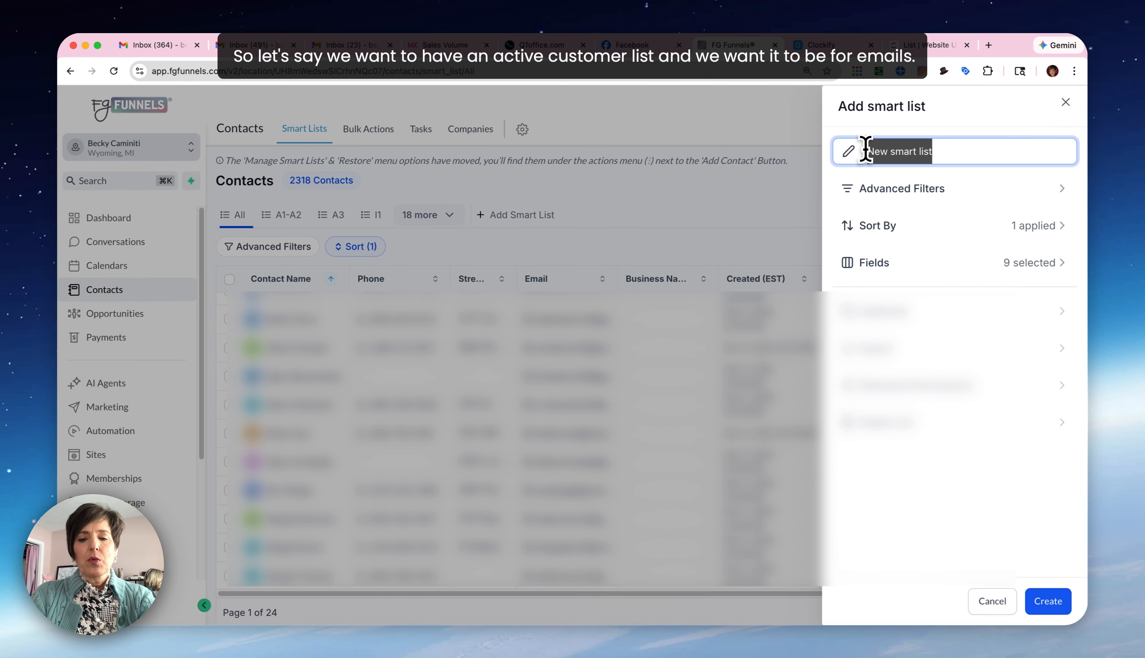
text(Activie C)
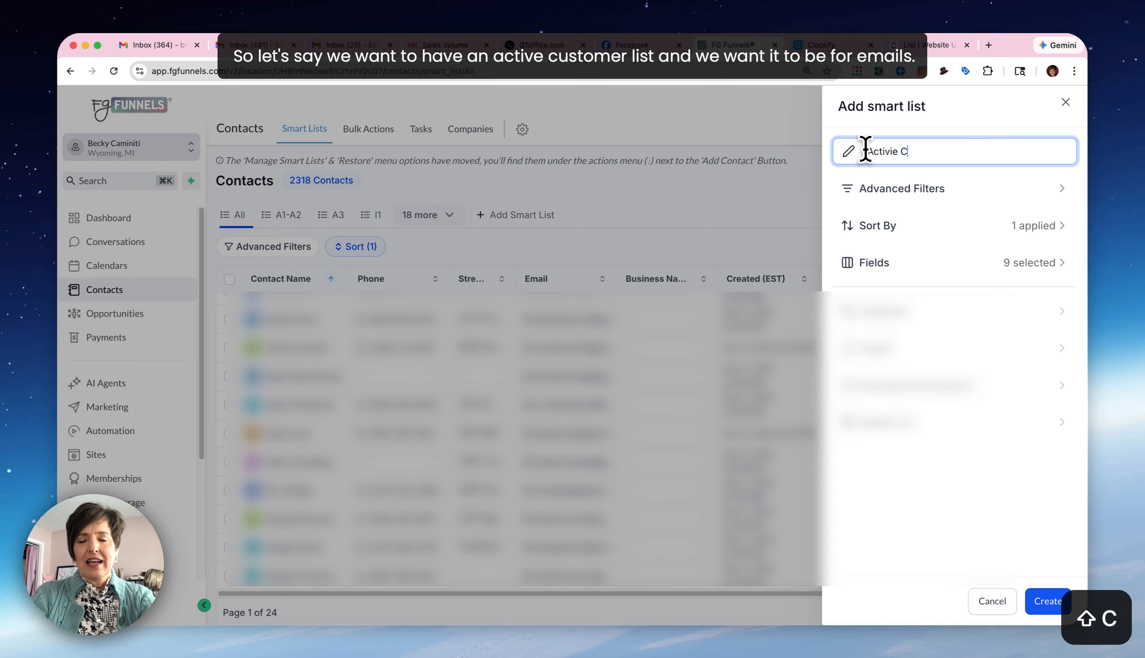
text(ustmer)
key(BackSpace)
key(BackSpace)
key(BackSpace)
key(BackSpace)
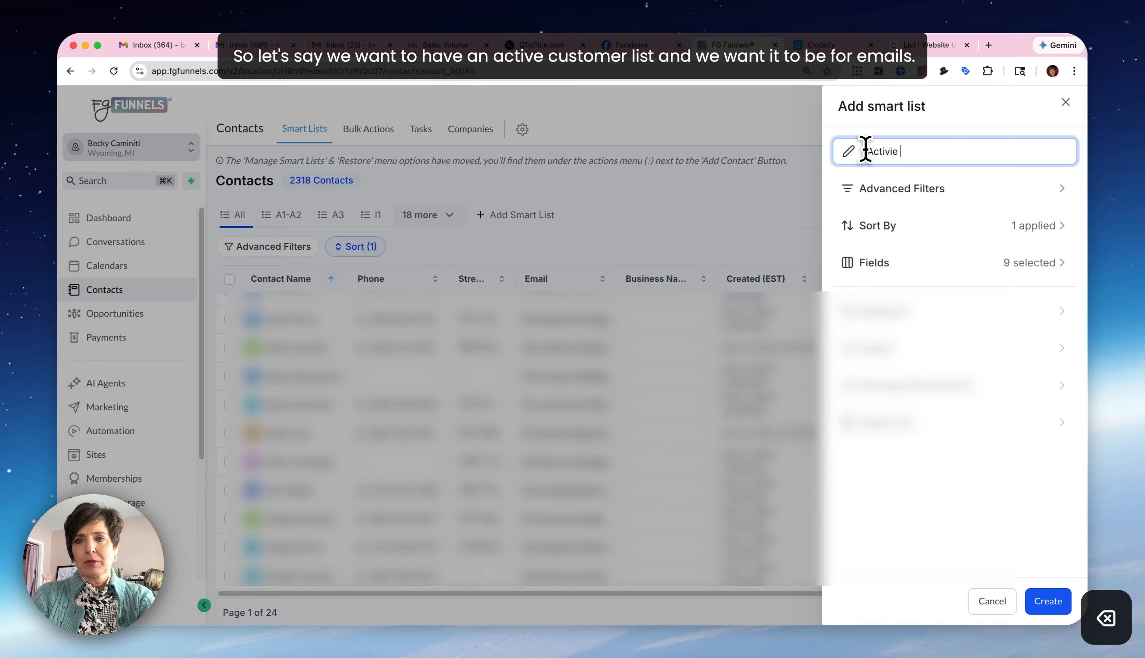
key(BackSpace)
key(BackSpace)
key(BackSpace)
text(e)
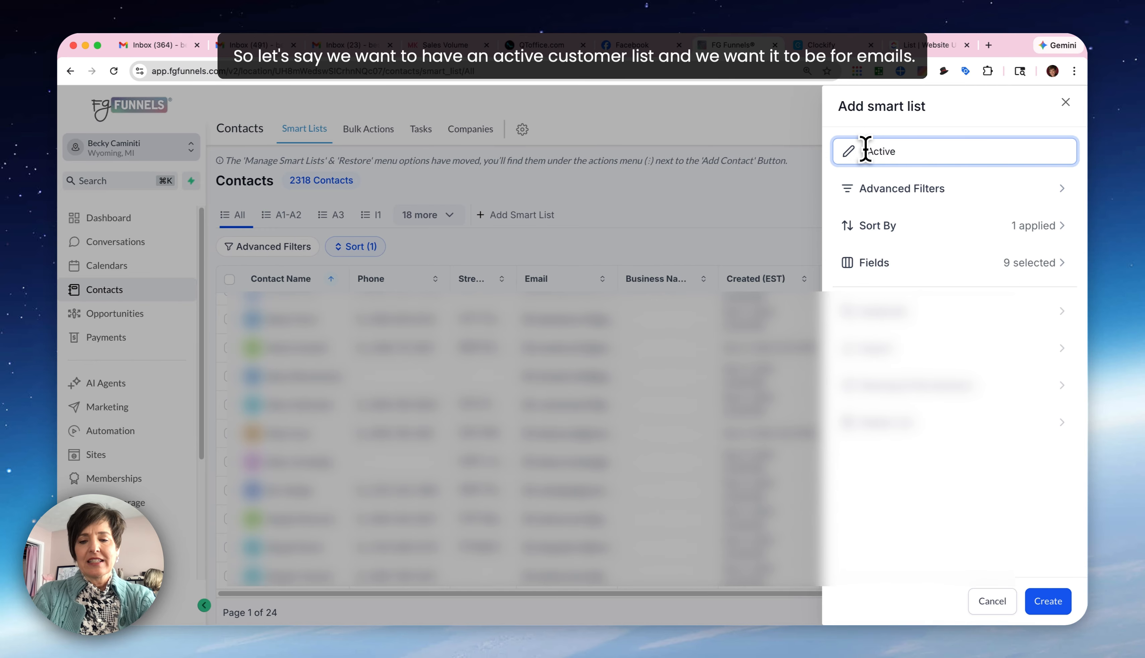
text( Customer)
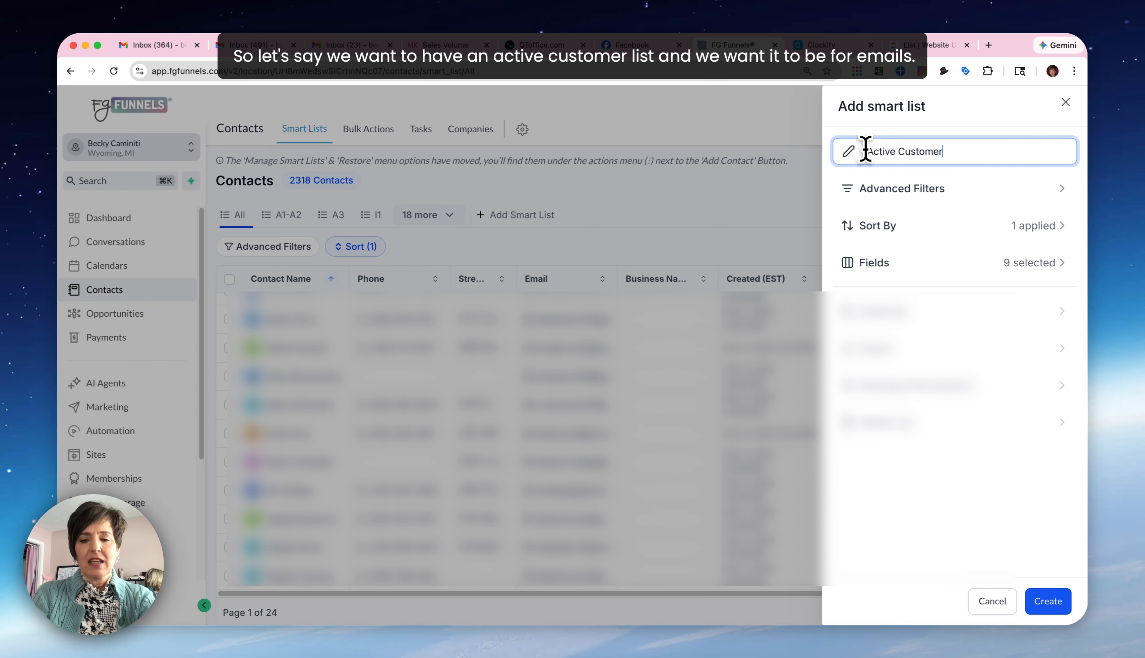
text( (emails))
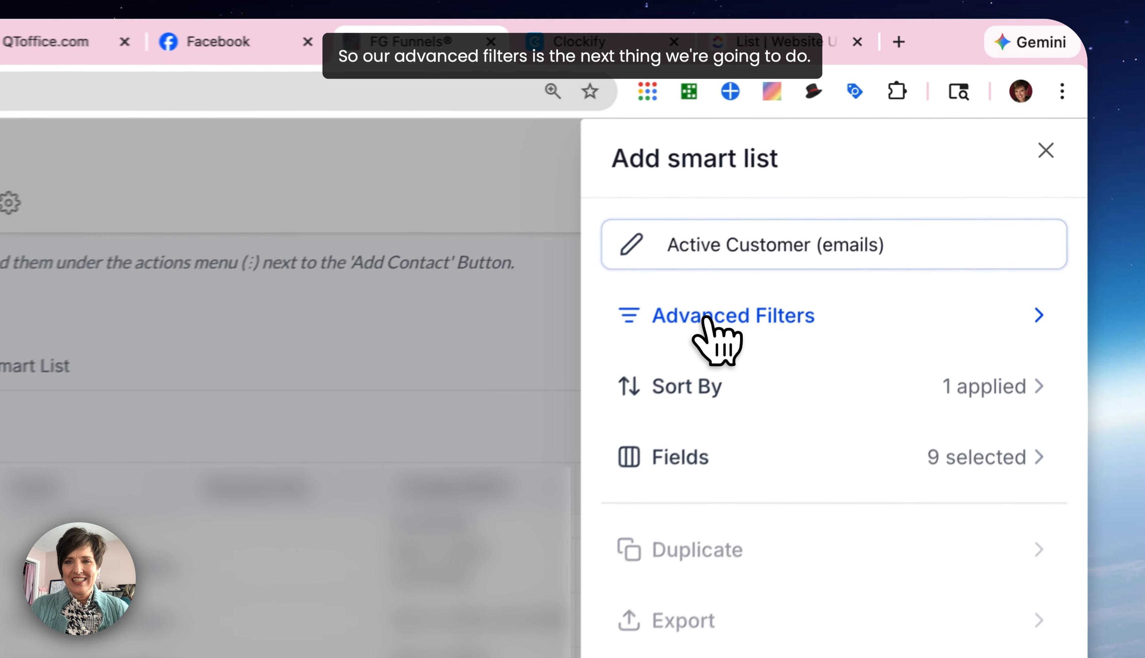
- Add an advanced filter to the smart list requiring that Tag Is "active customer"
click(888, 191)
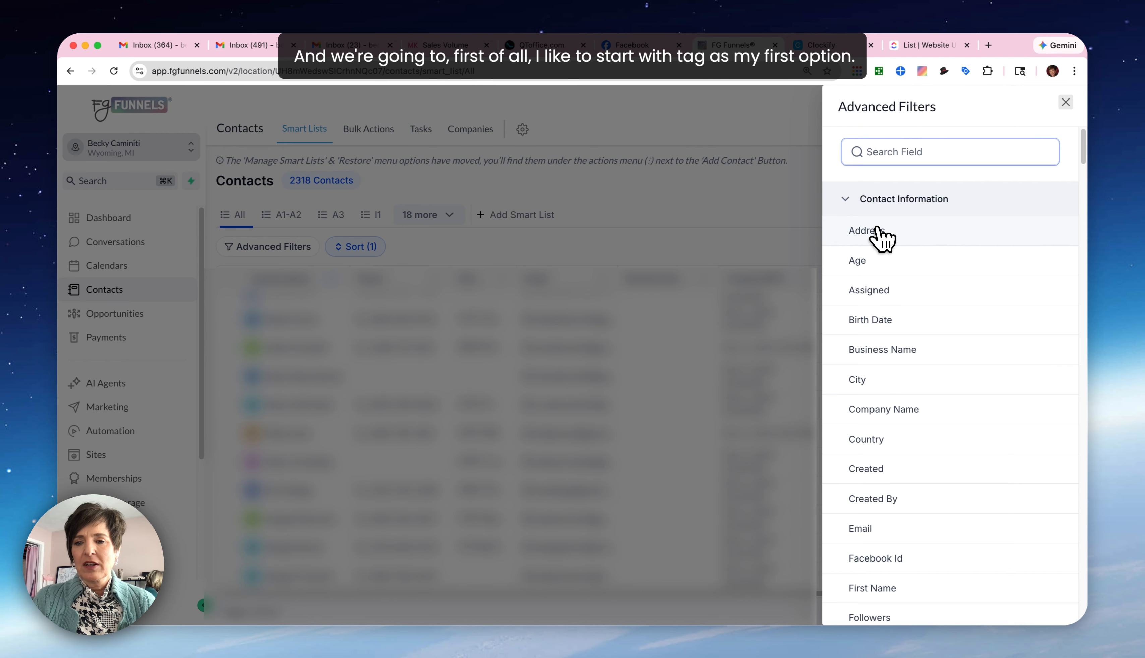
scroll(876, 230, down, 5)
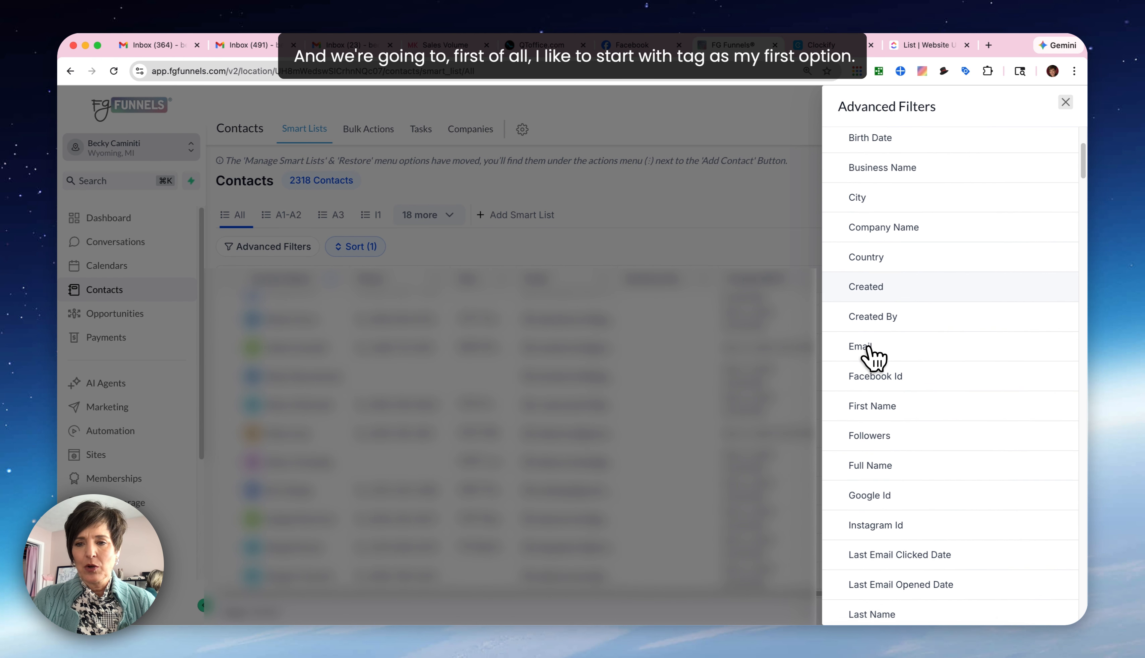
scroll(873, 364, down, 8)
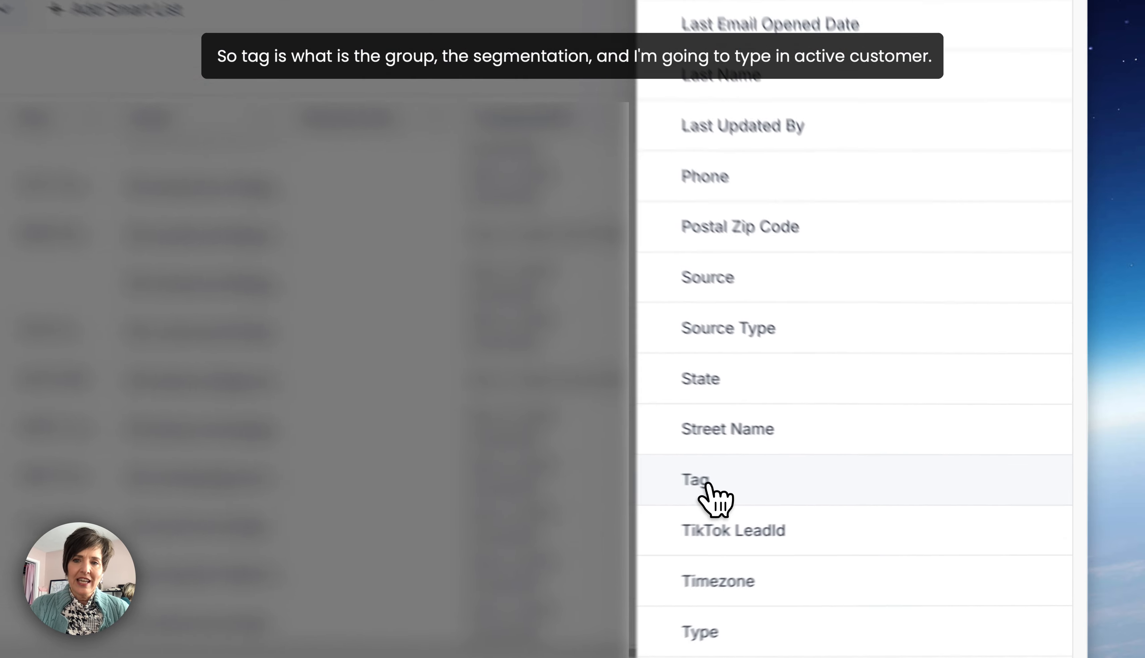
click(864, 495)
click(816, 247)
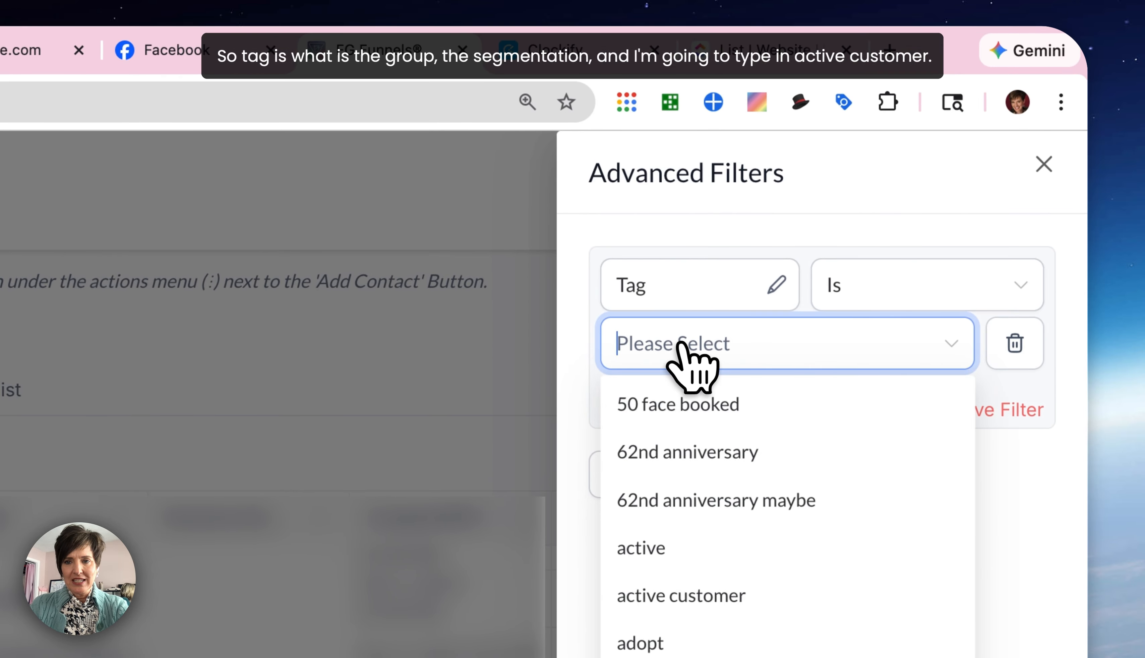
text(active)
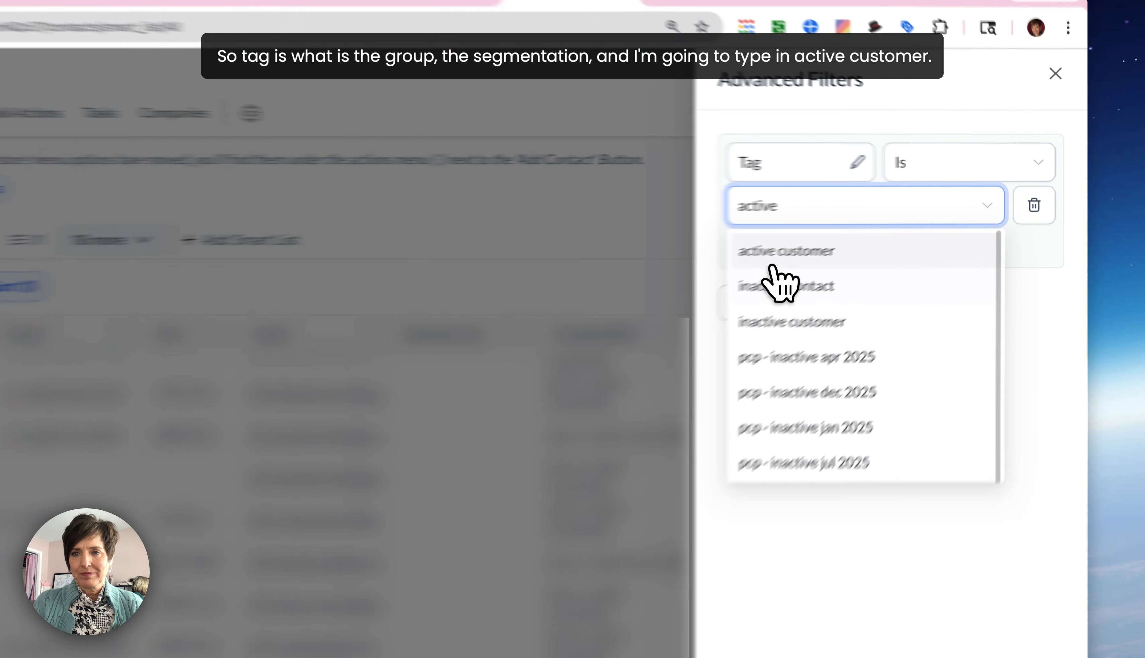
click(881, 223)
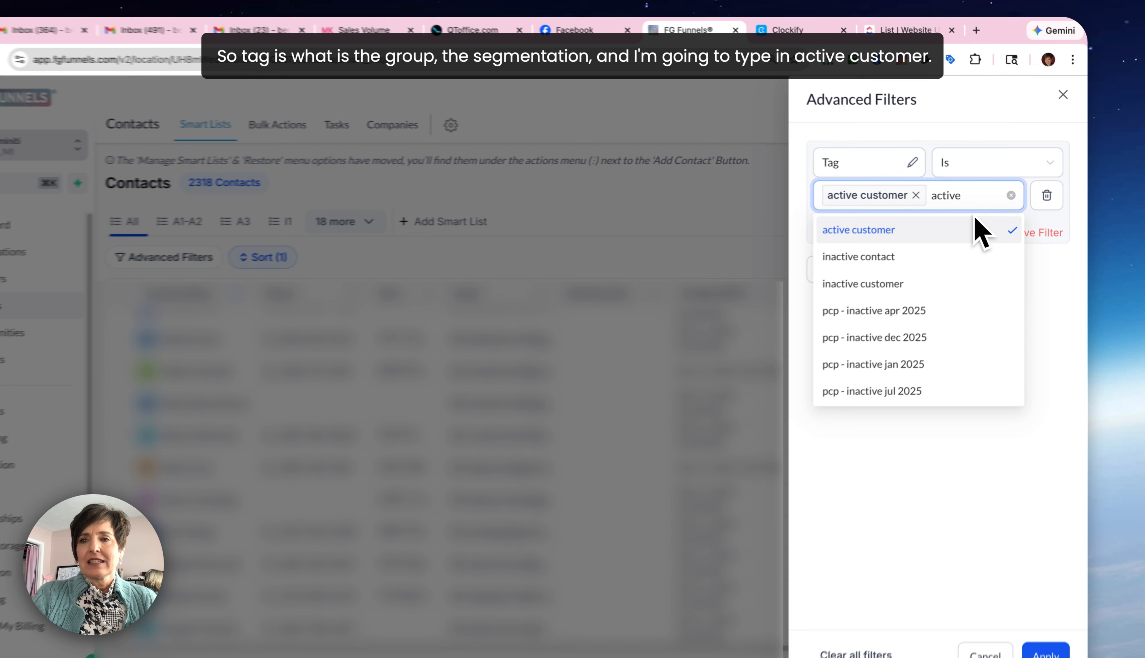
key(BackSpace)
key(BackSpace)
key(BackSpace)
key(BackSpace)
key(BackSpace)
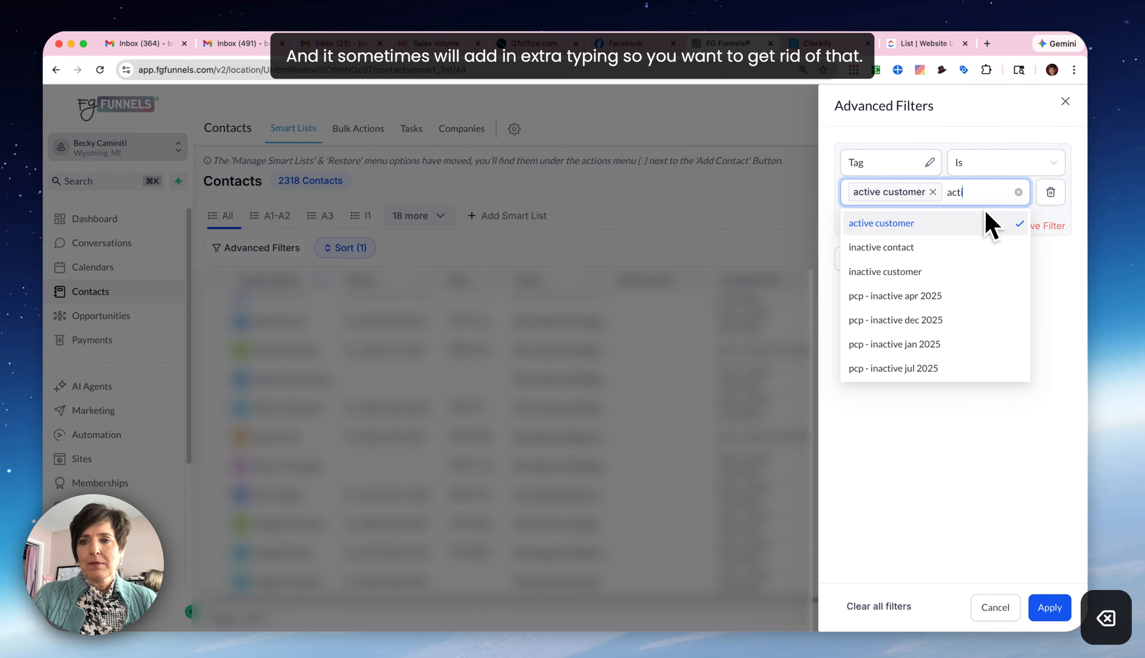
key(BackSpace)
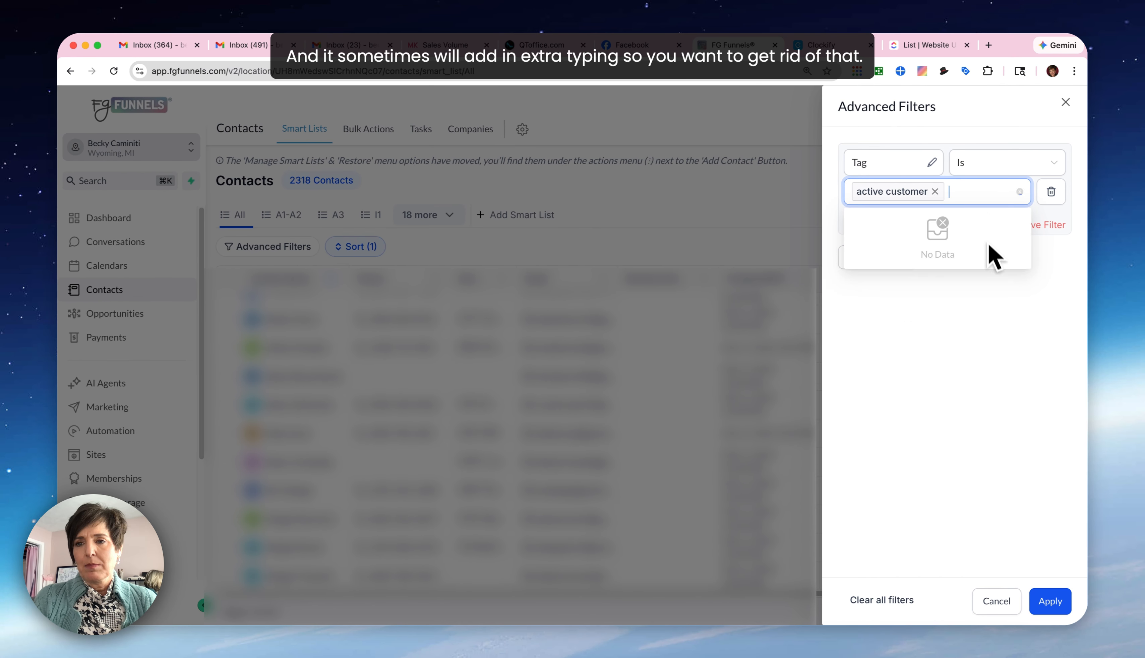
click(966, 484)
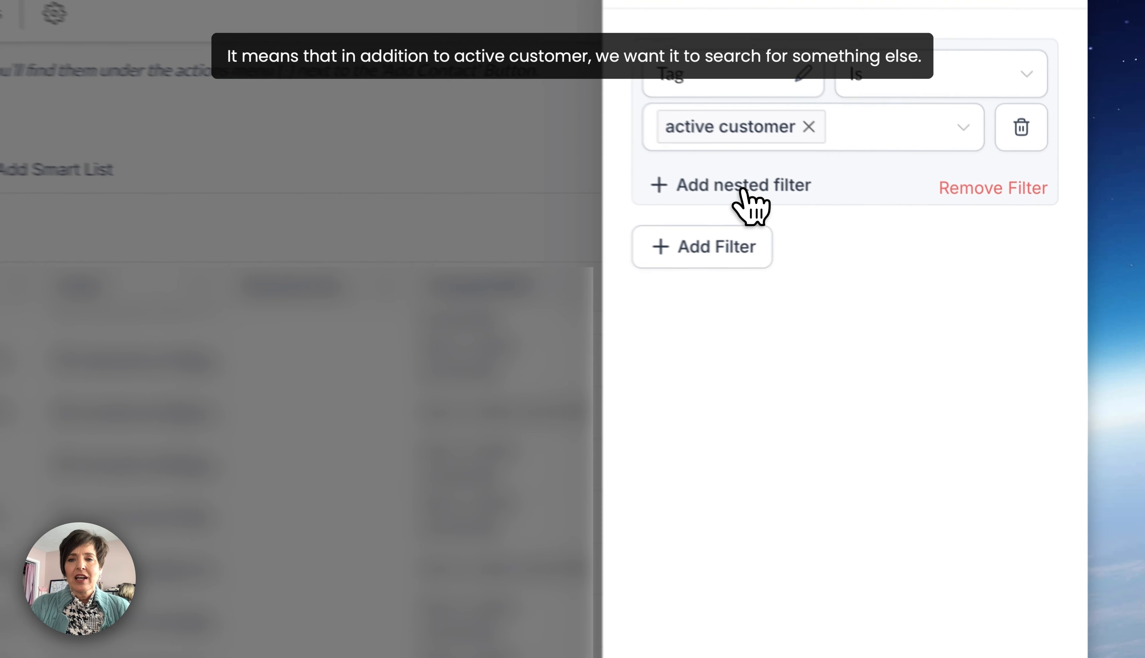
- Add a nested filter requiring that the contact's Email Is Not Empty
click(899, 224)
click(681, 269)
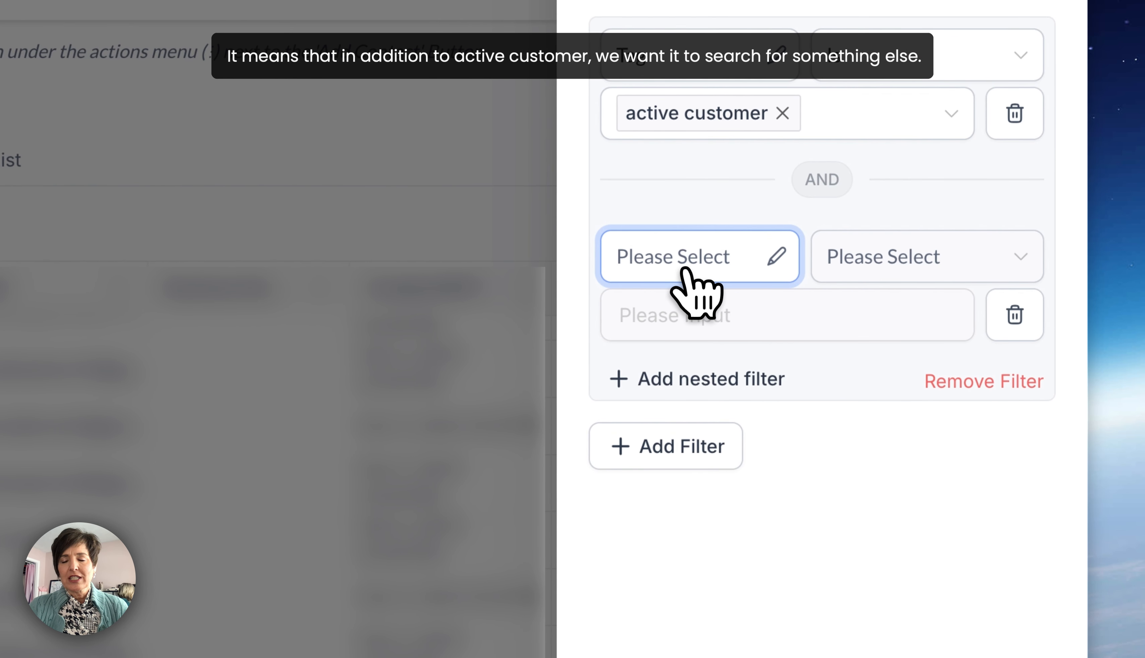
click(683, 272)
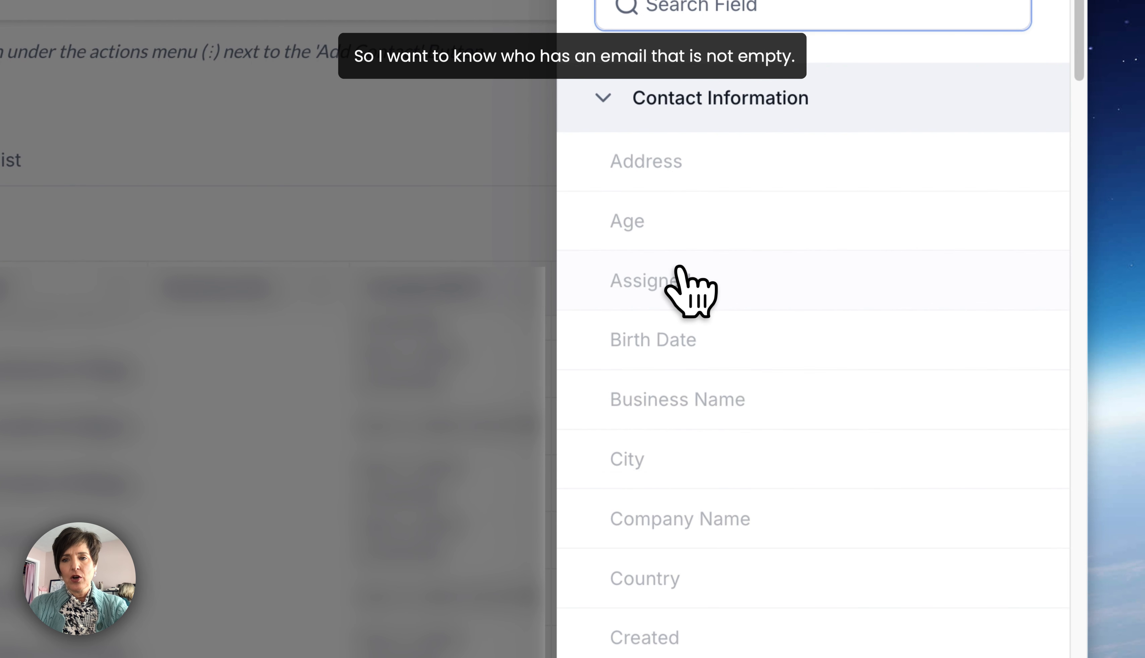
click(654, 505)
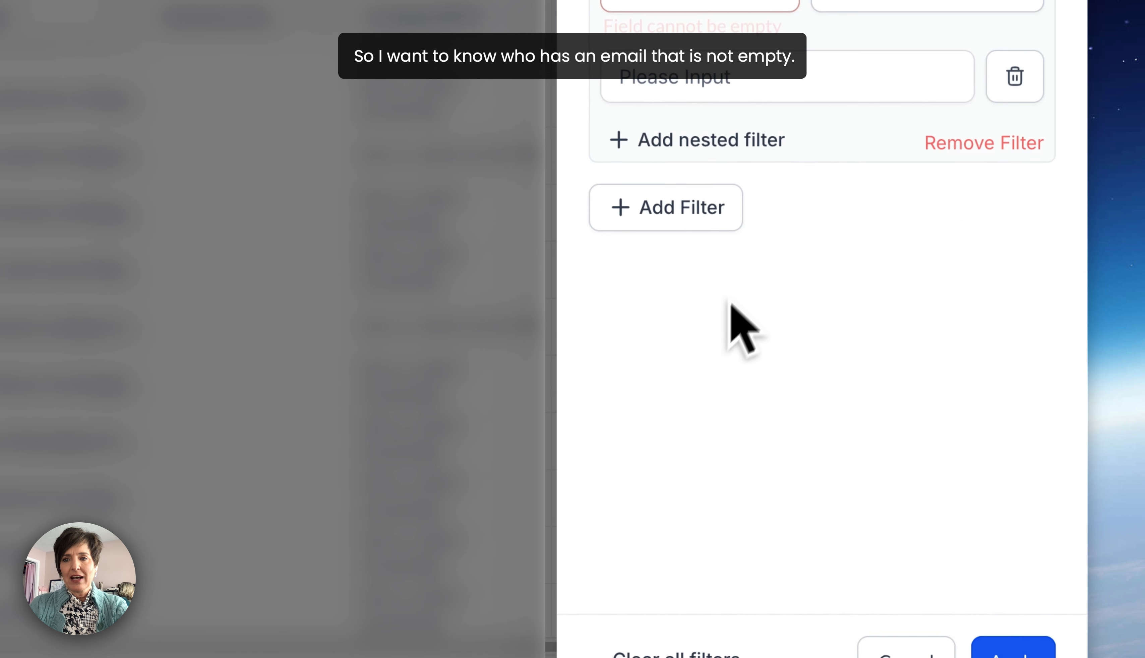
click(884, 194)
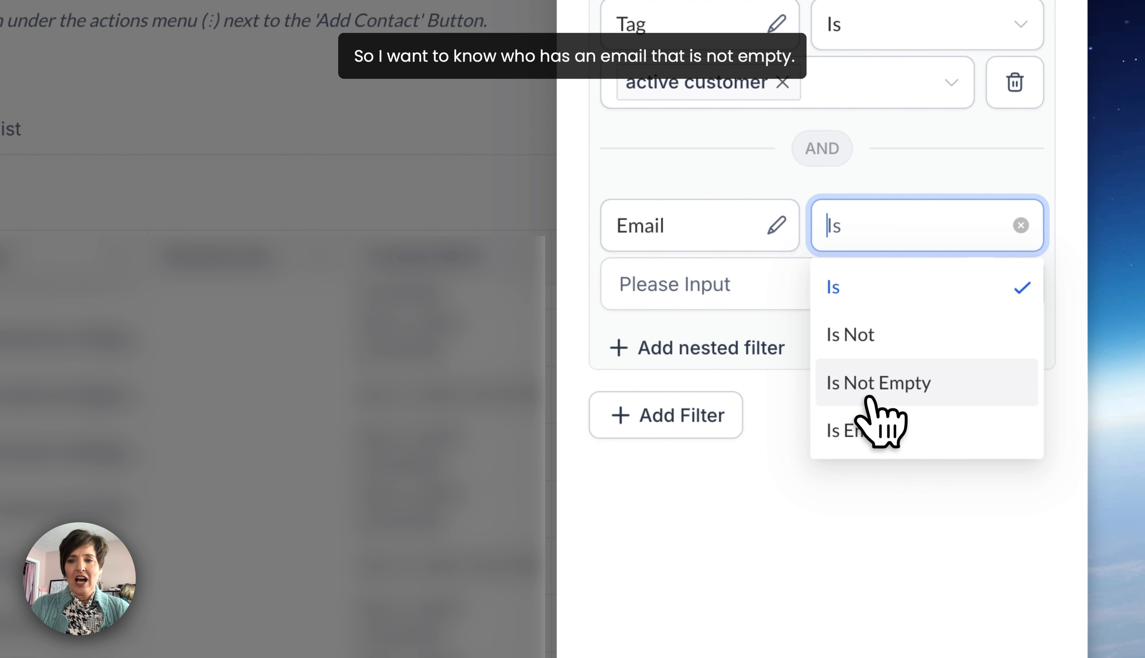
click(878, 387)
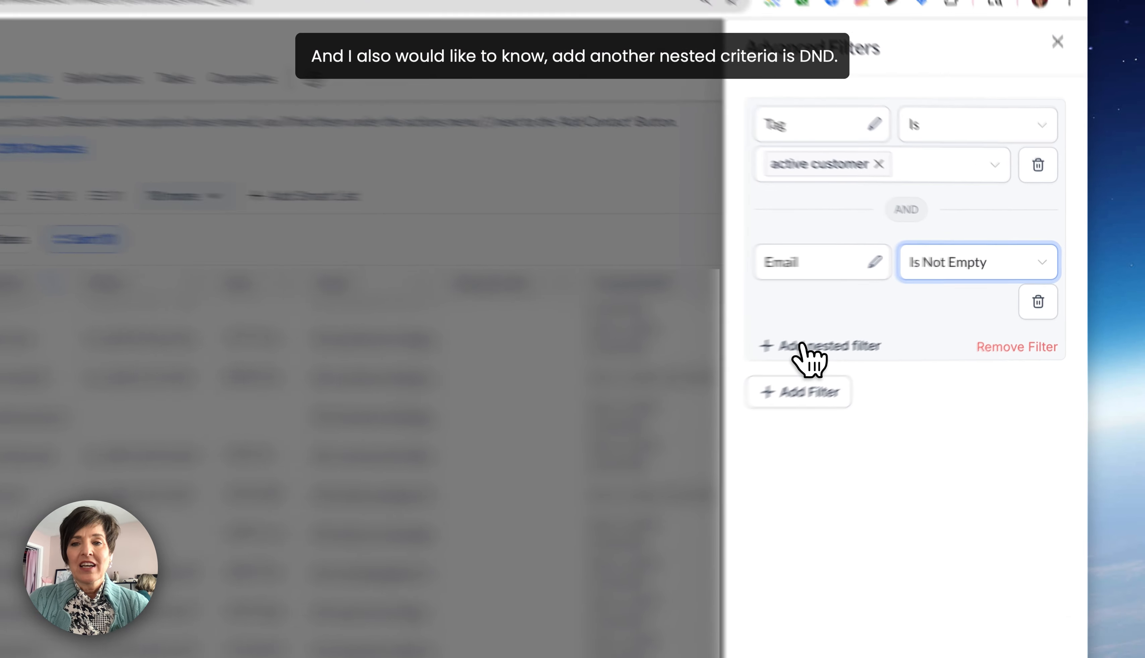
- Add another nested filter using the DND Email field and set its condition to Disabled
click(882, 326)
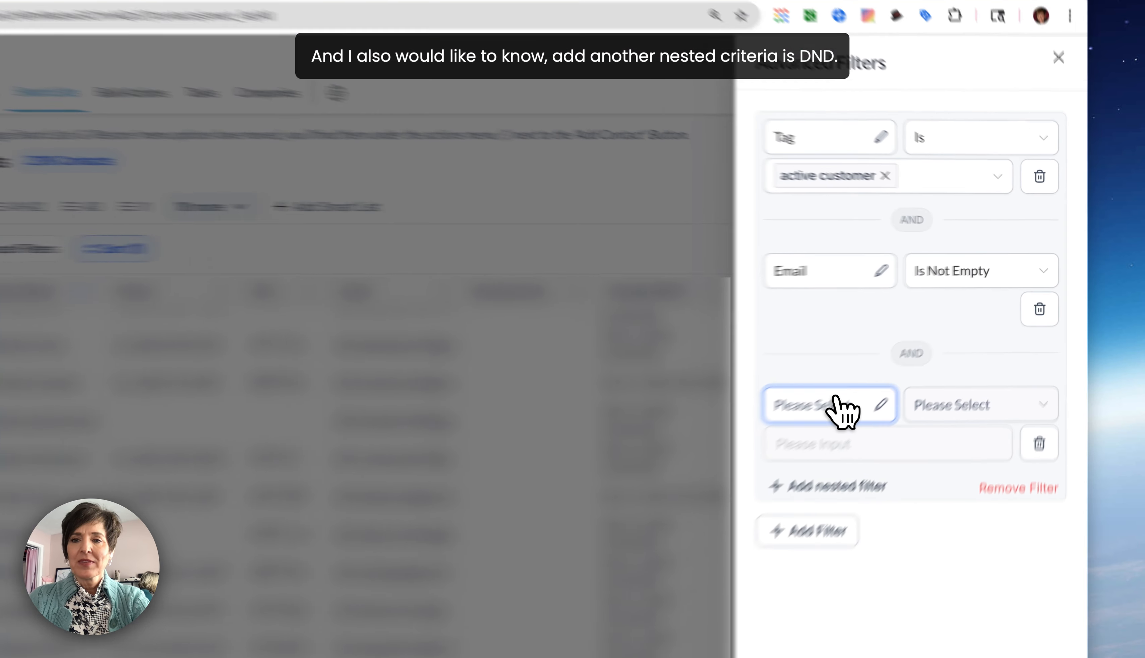
click(888, 364)
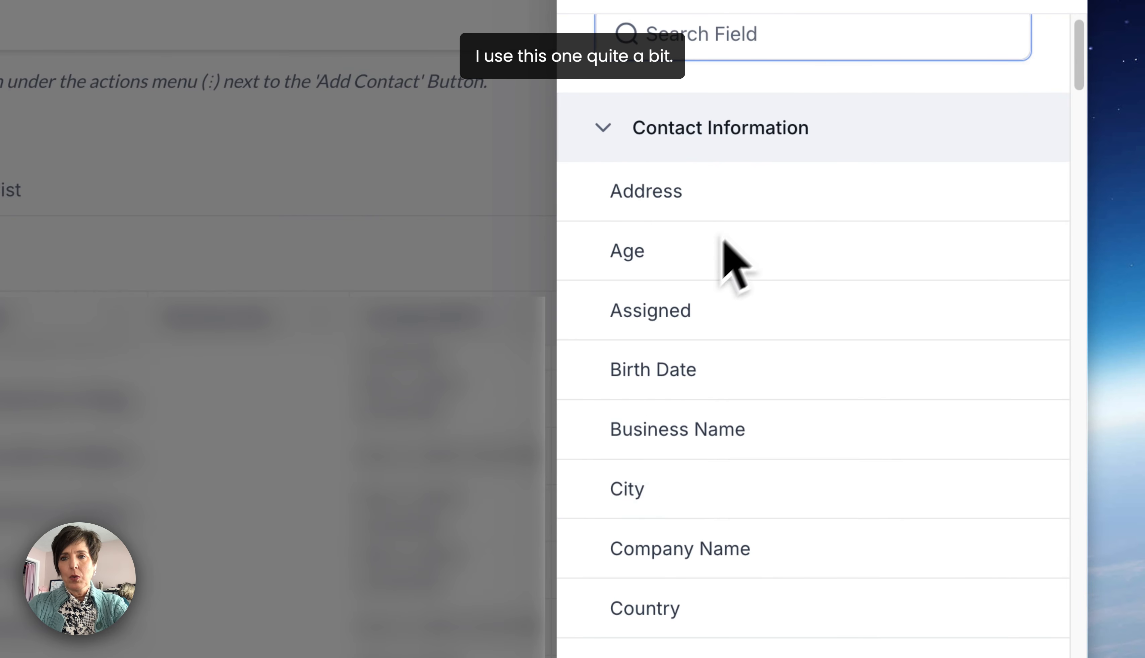
text(dnd)
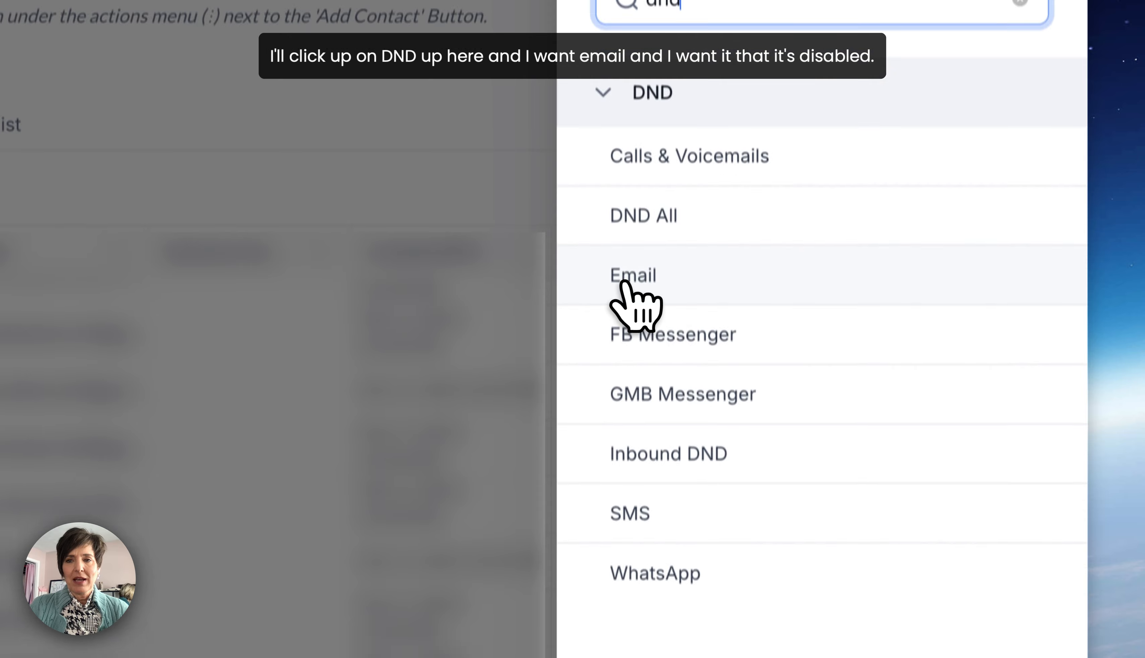
click(626, 248)
click(884, 384)
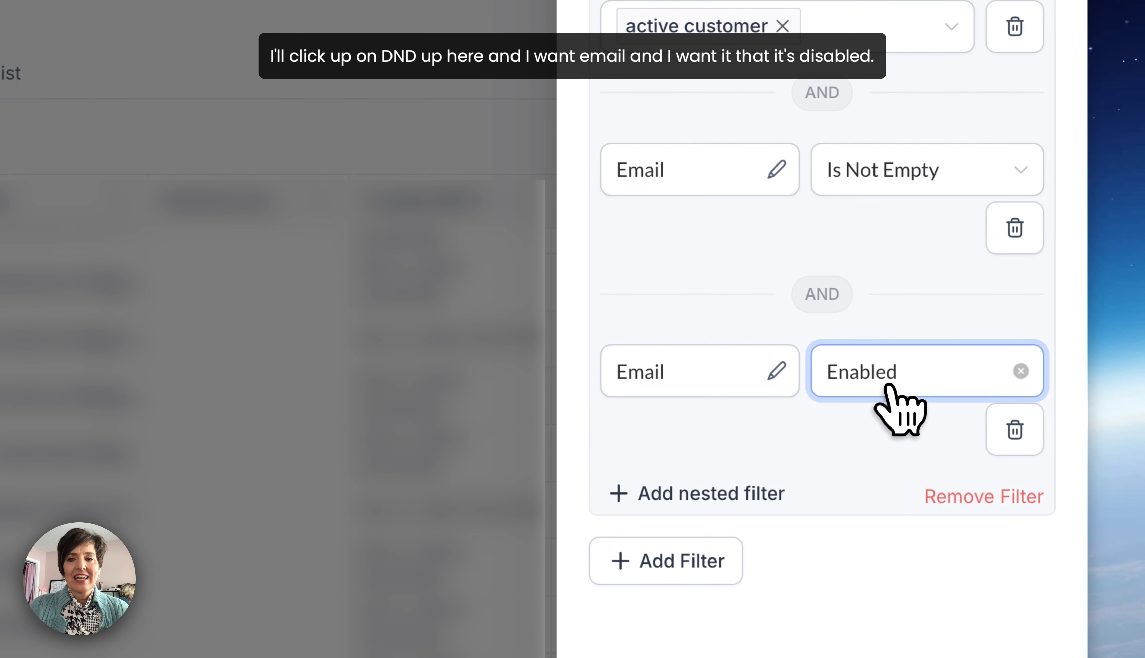
click(884, 382)
click(868, 479)
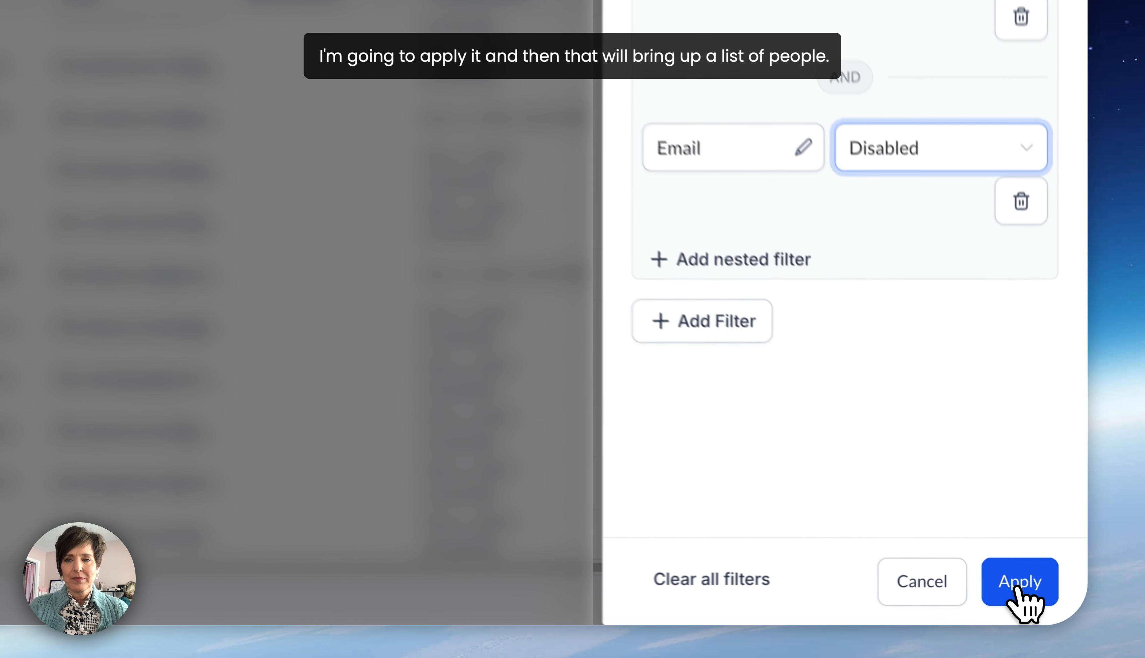
- Apply the three filters, create the smart list and dismiss the notification
click(1050, 602)
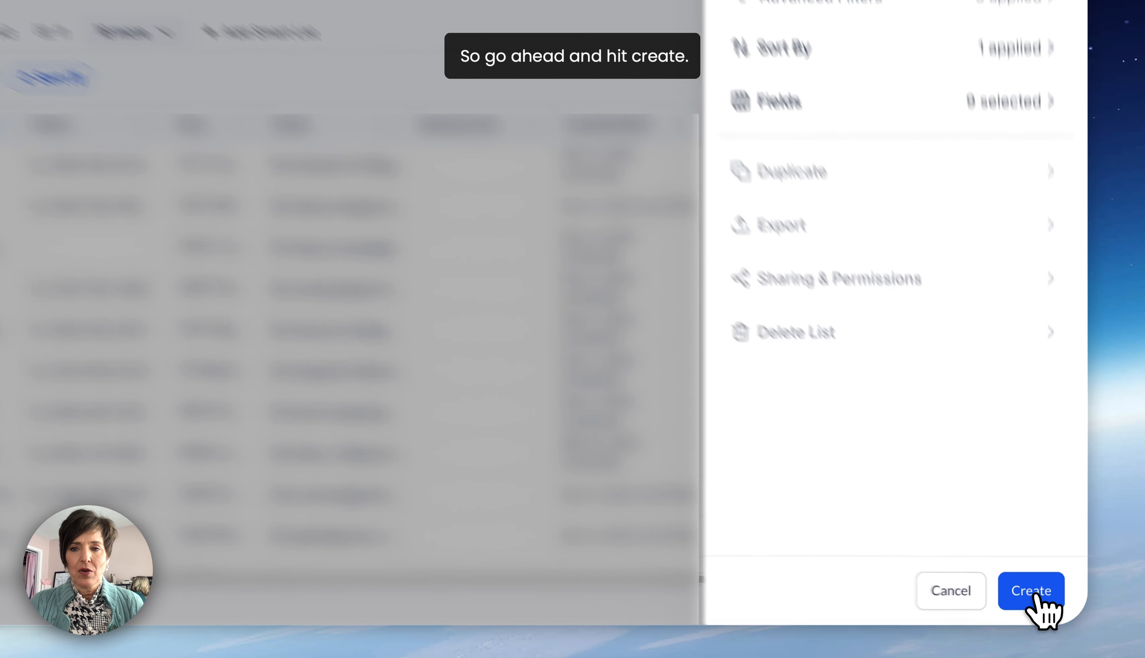
click(1056, 605)
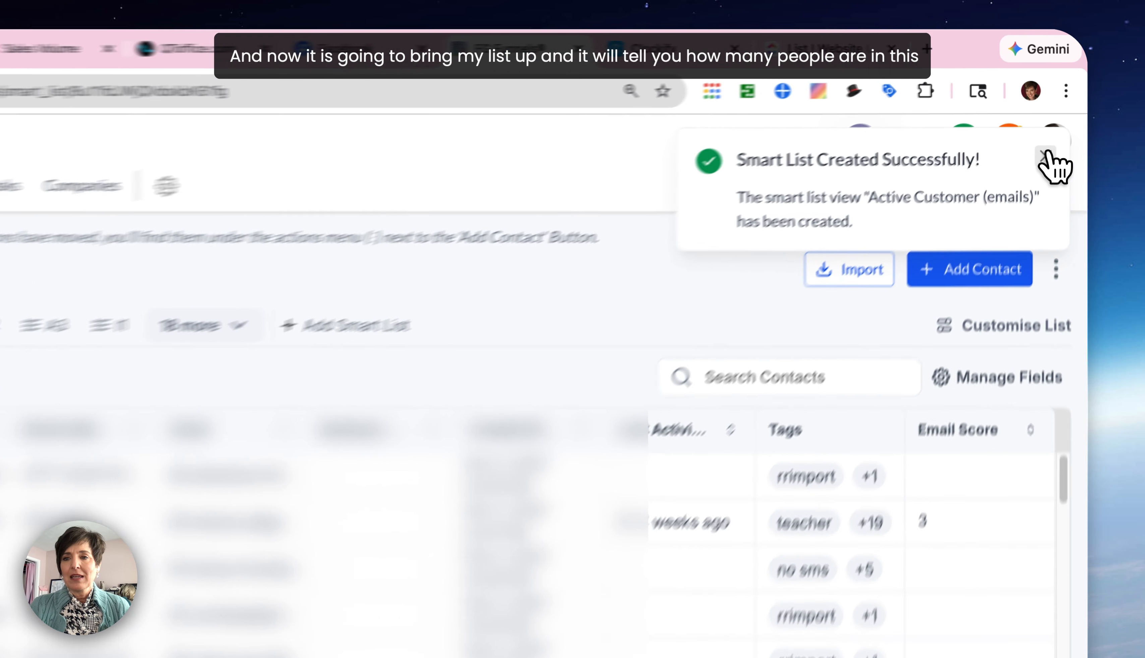
click(1062, 111)
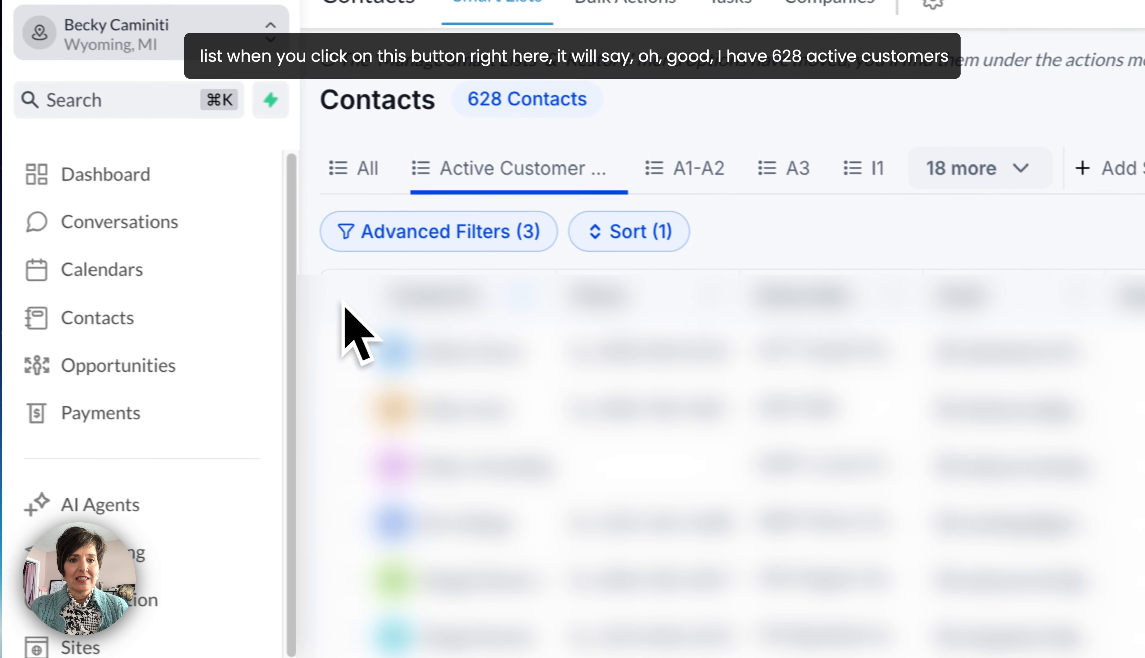
- Select all contacts on the current page of the new smart list and clear the selection again
click(404, 302)
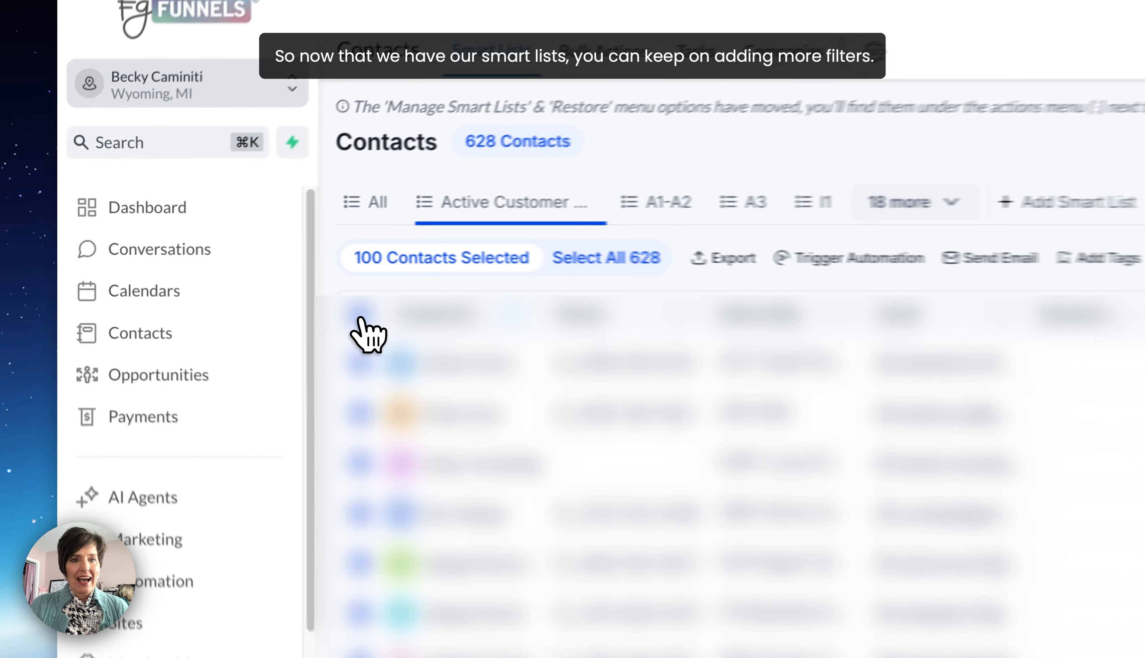
click(230, 281)
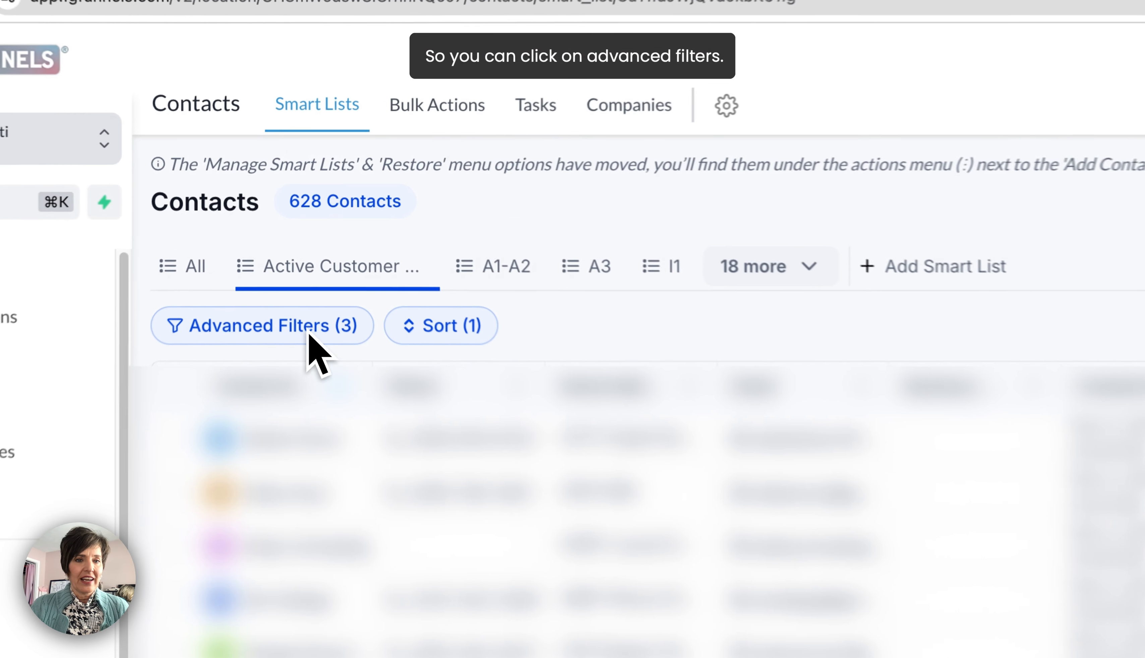
- Add a nested filter to the smart list's advanced filters requiring that the contact's Phone Is Not Empty
click(291, 248)
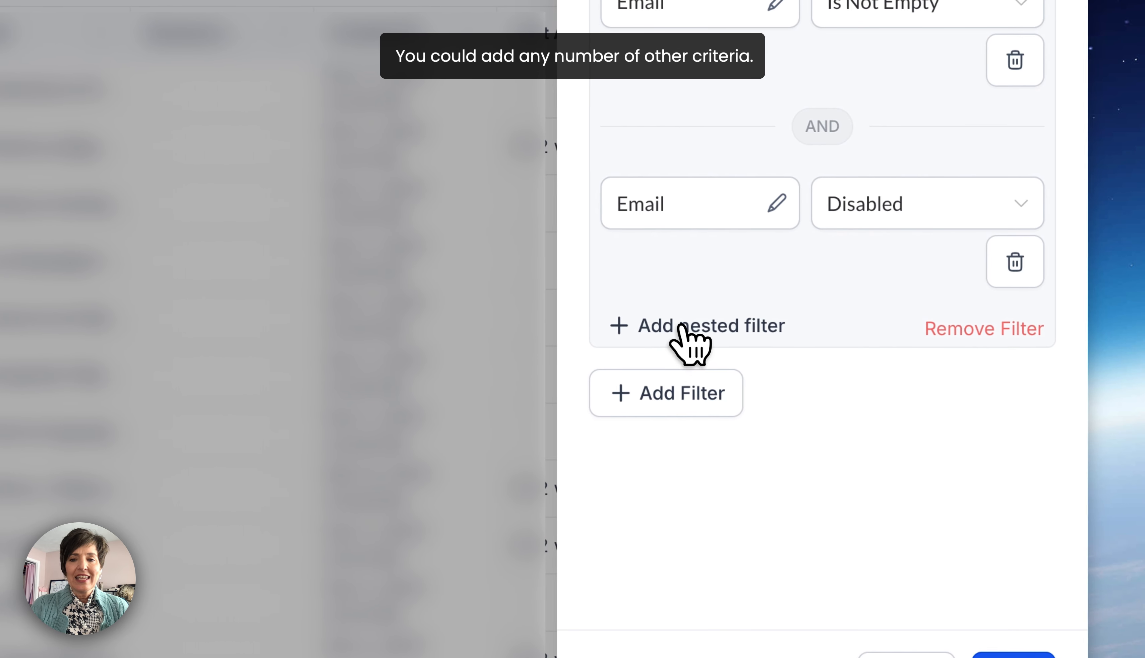
click(684, 328)
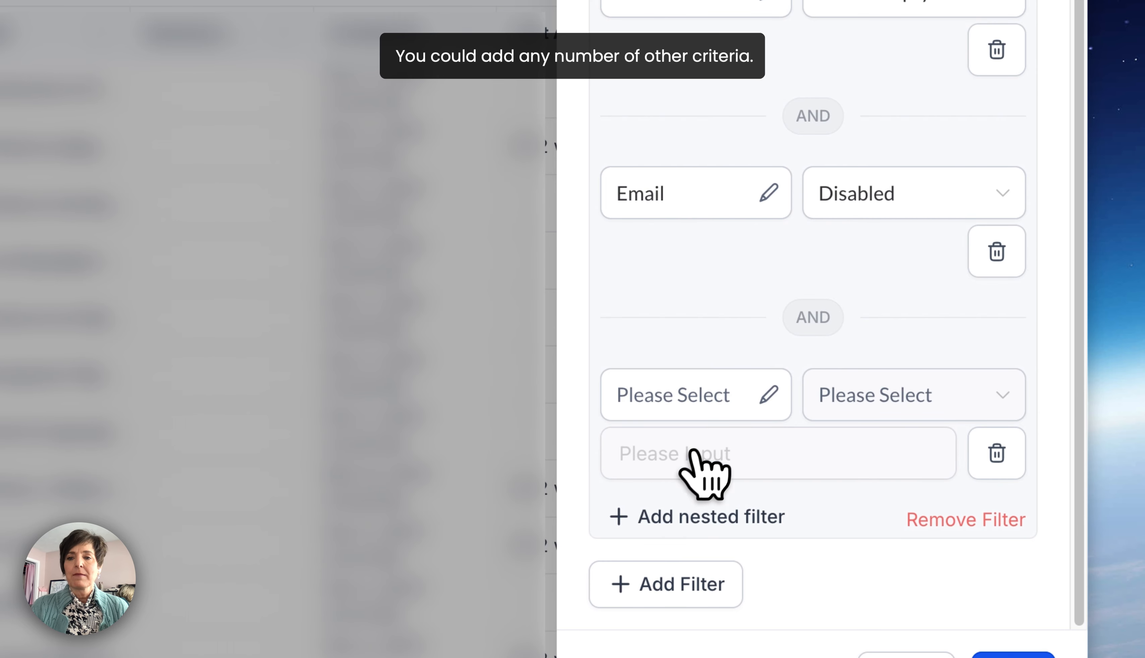
click(700, 392)
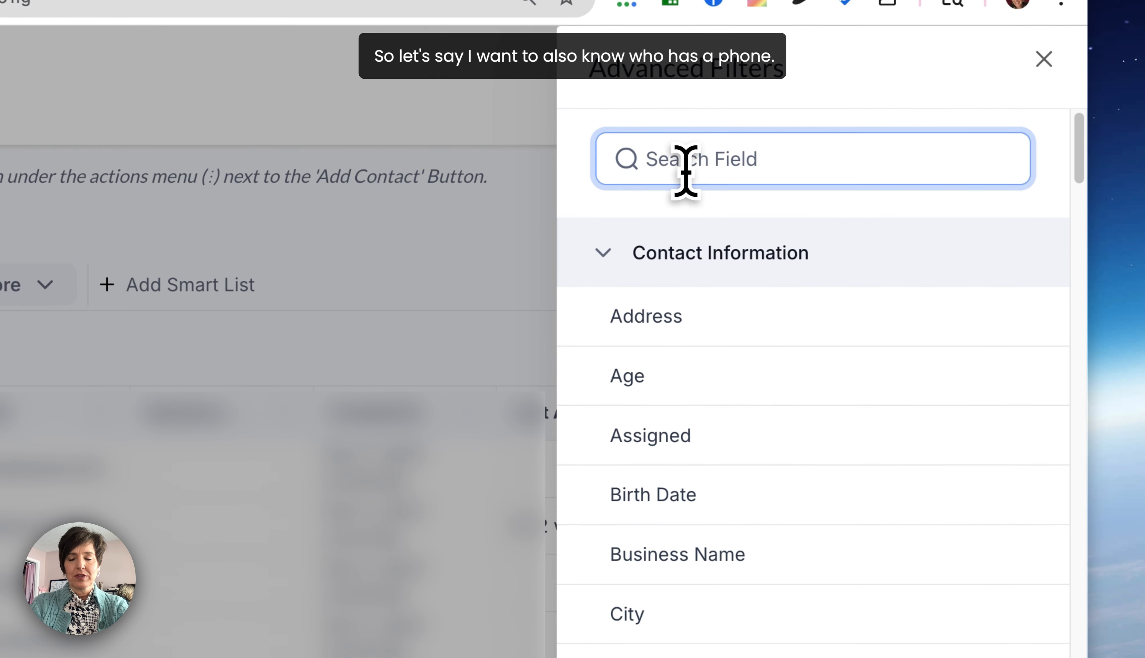
text(ph)
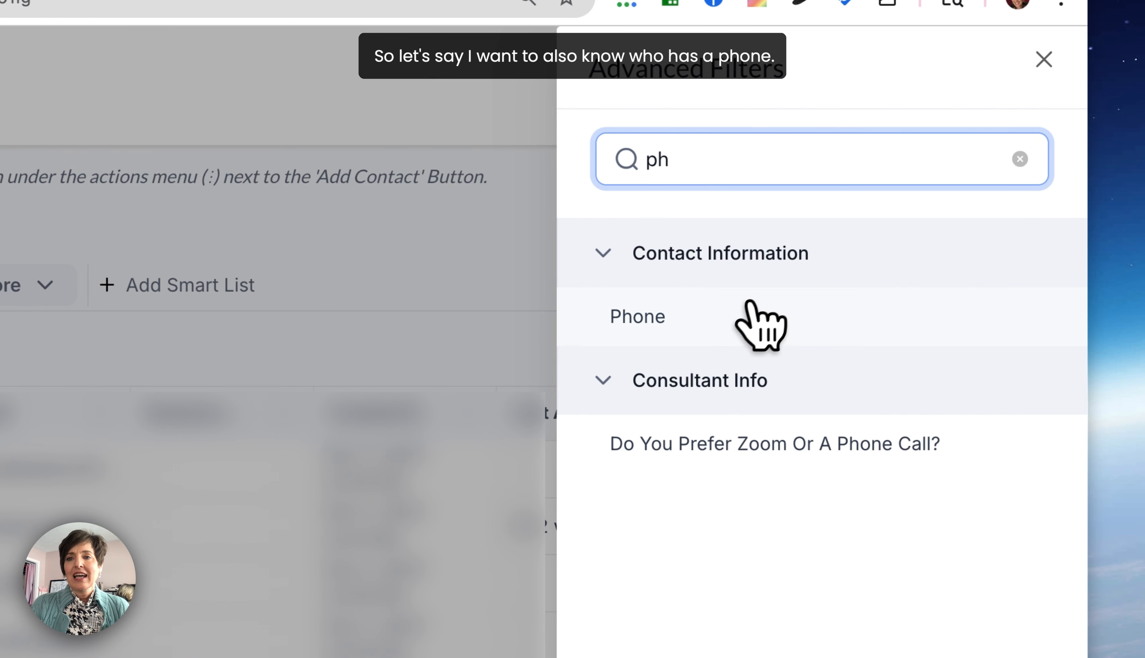
click(659, 316)
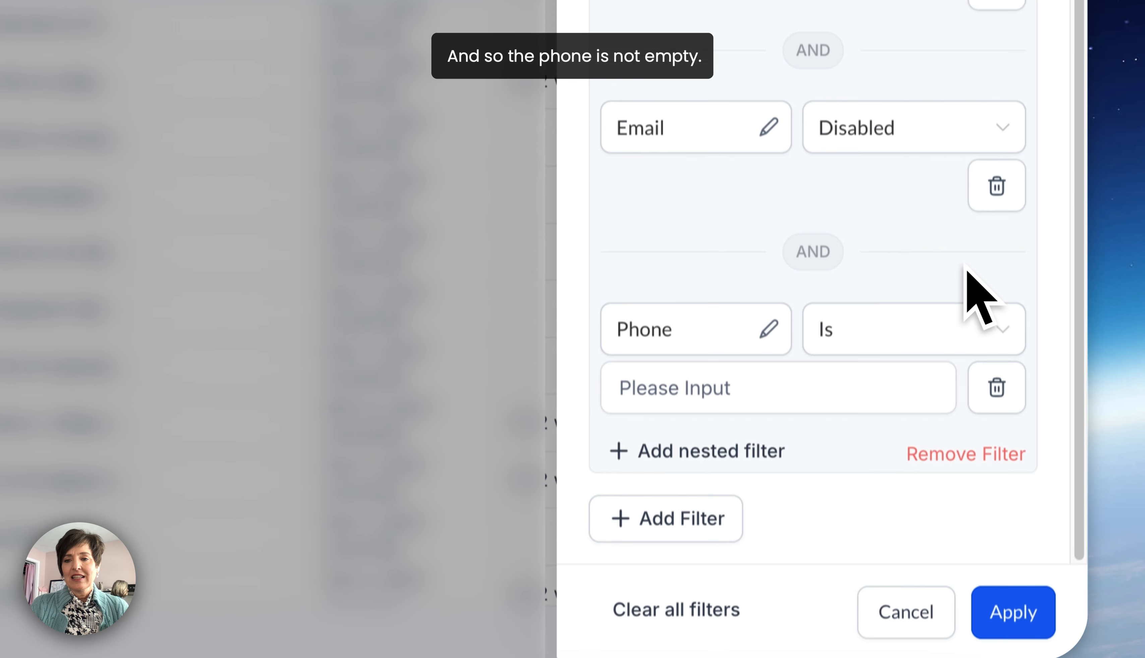
click(779, 626)
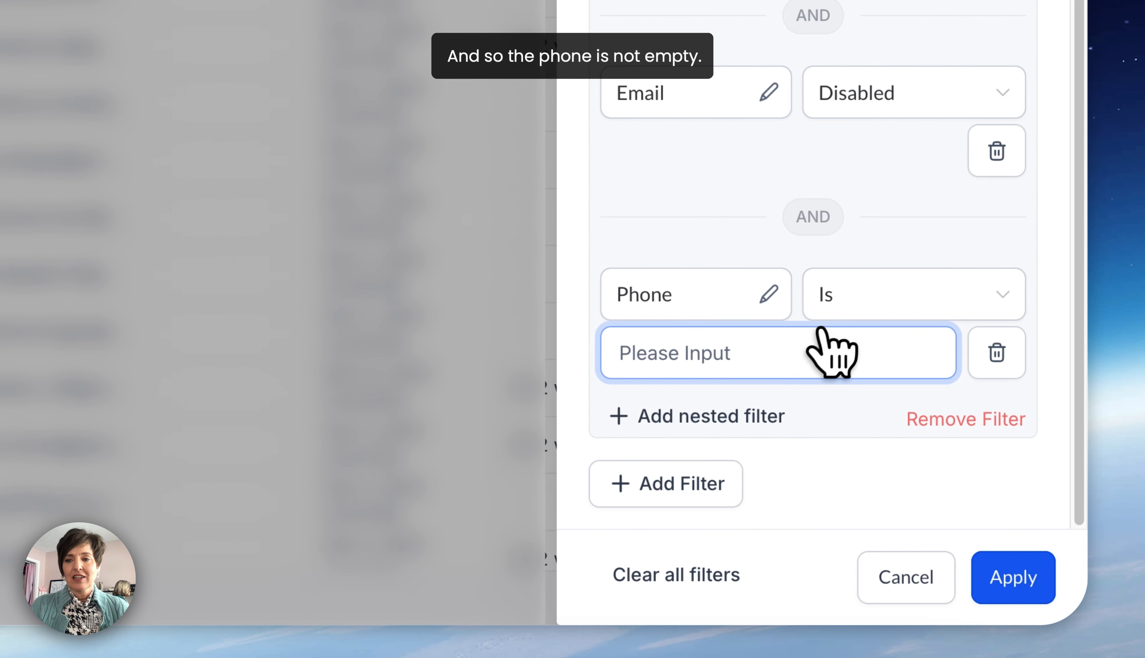
click(863, 295)
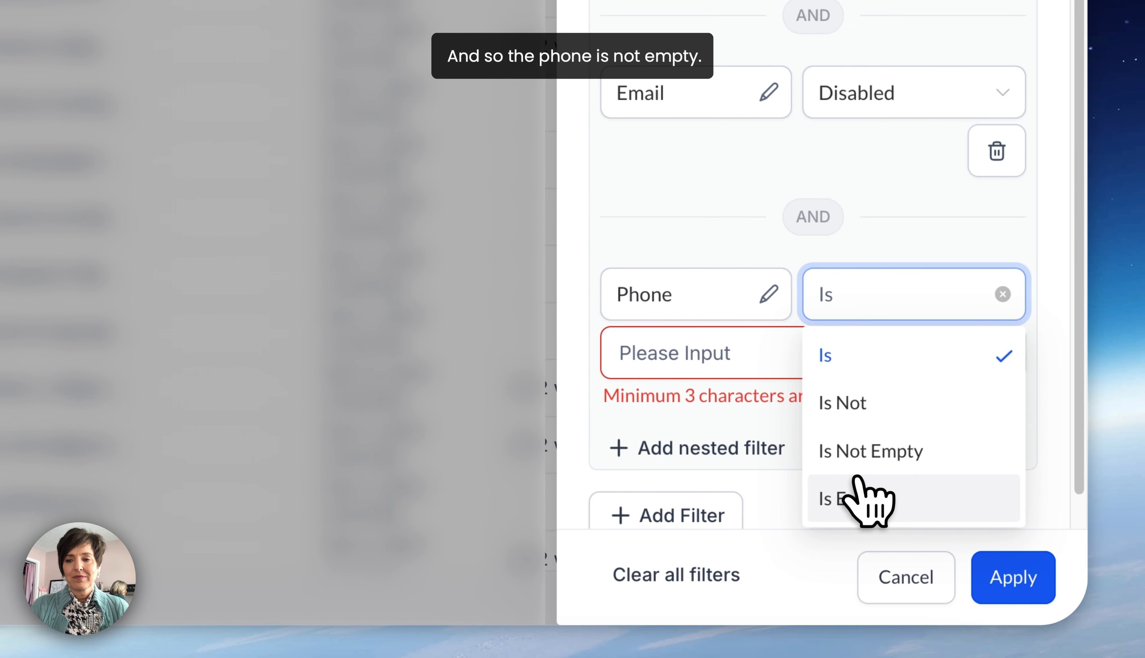
click(860, 453)
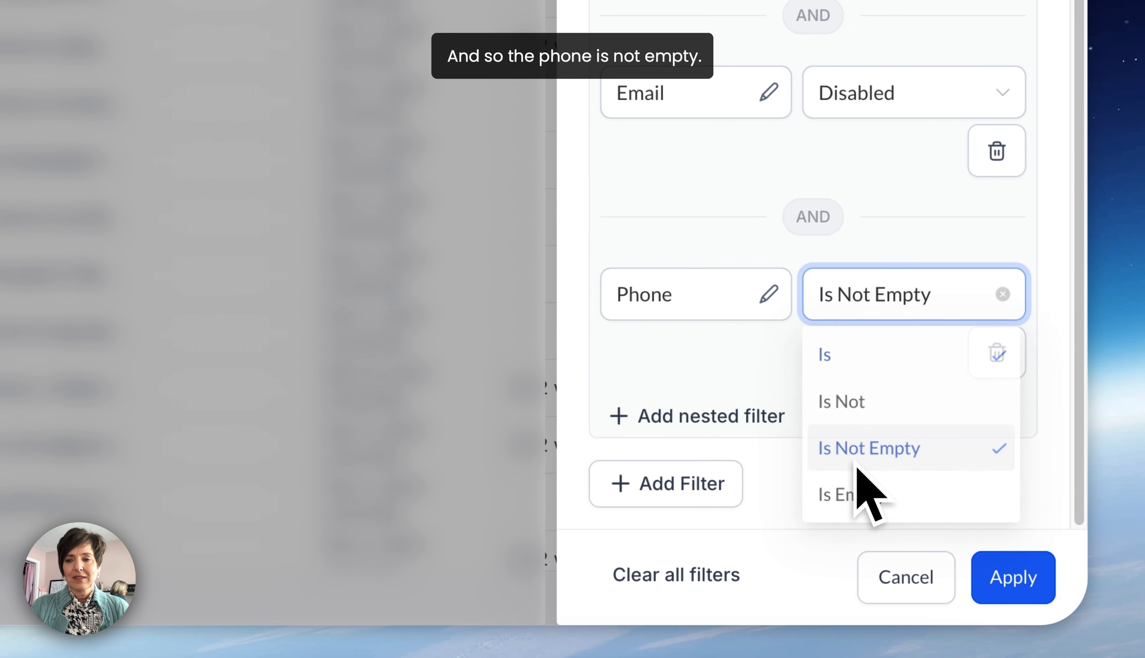
- Add another nested filter using the DND SMS field with the condition Disabled, and apply the filters to the list
click(725, 419)
click(664, 495)
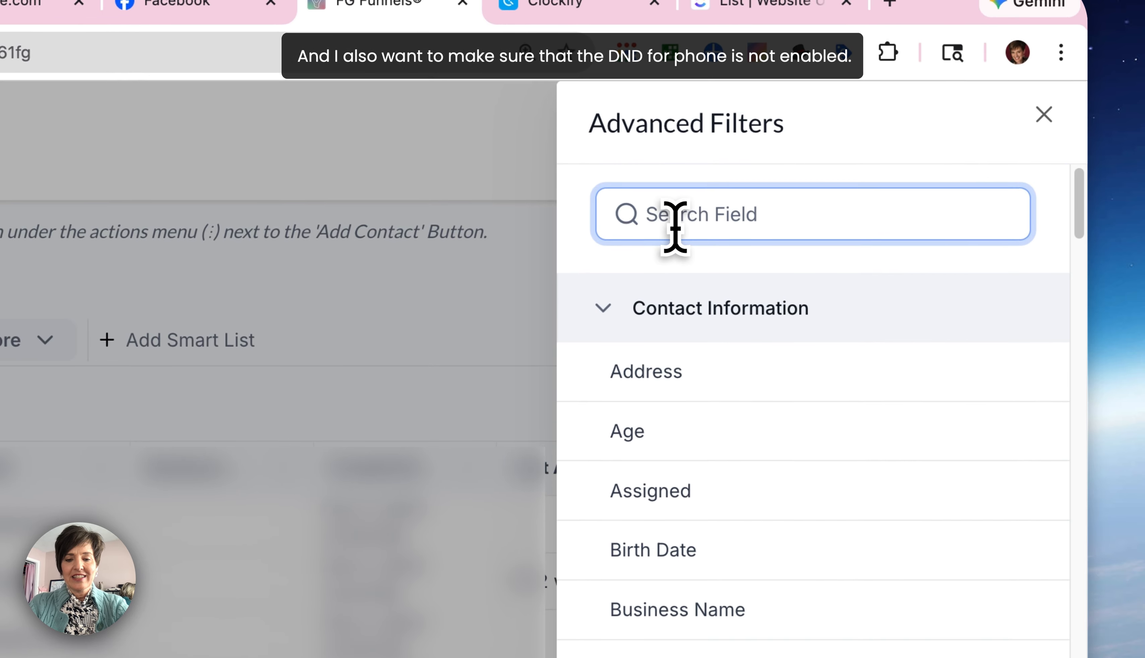
text(dnd)
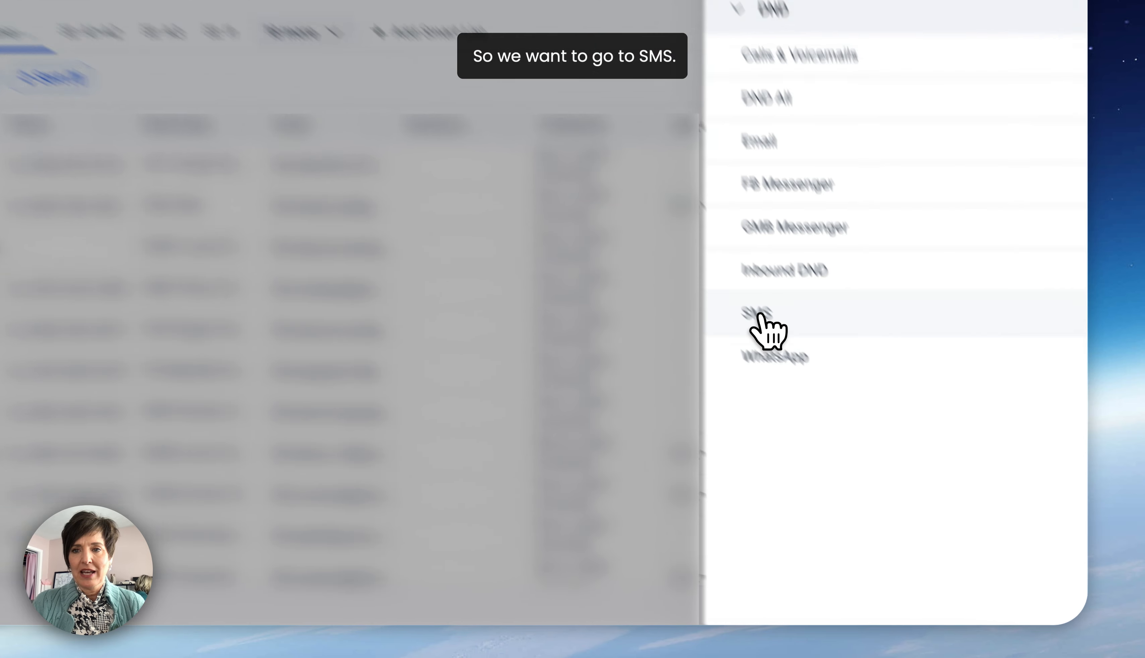
click(860, 410)
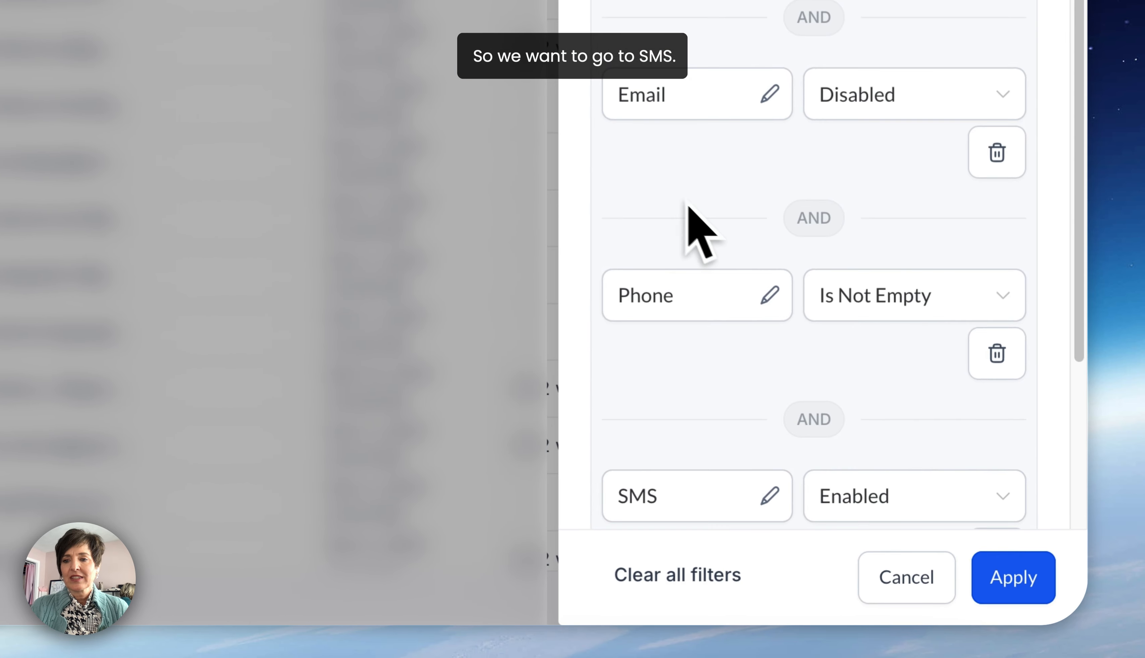
click(851, 486)
scroll(896, 369, down, 5)
click(848, 291)
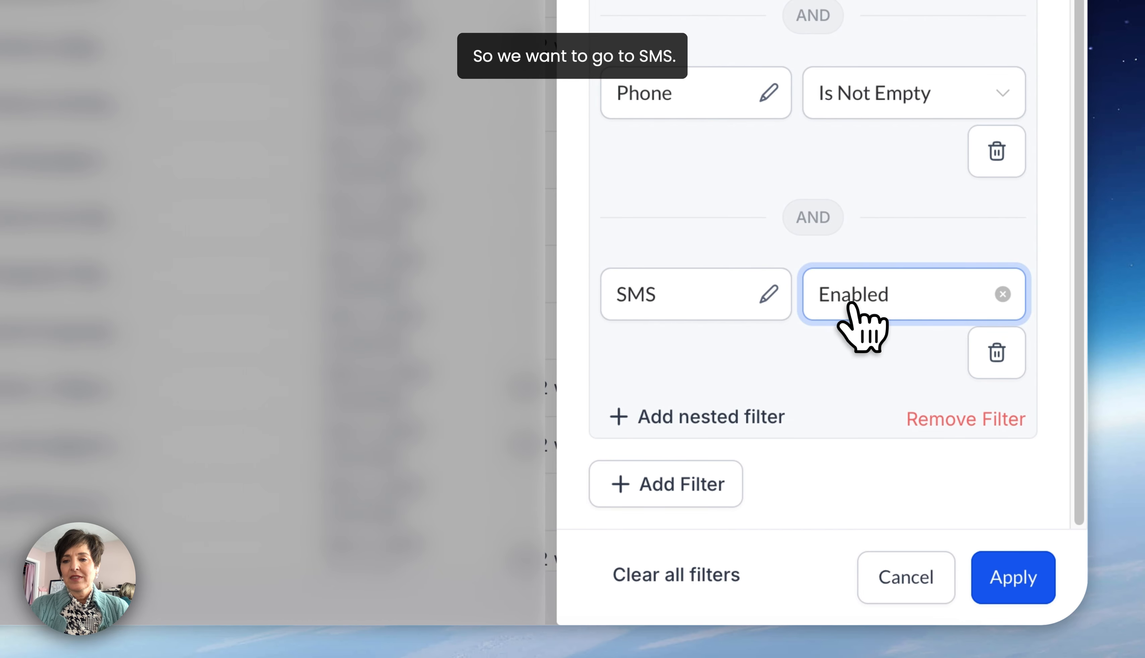
click(860, 404)
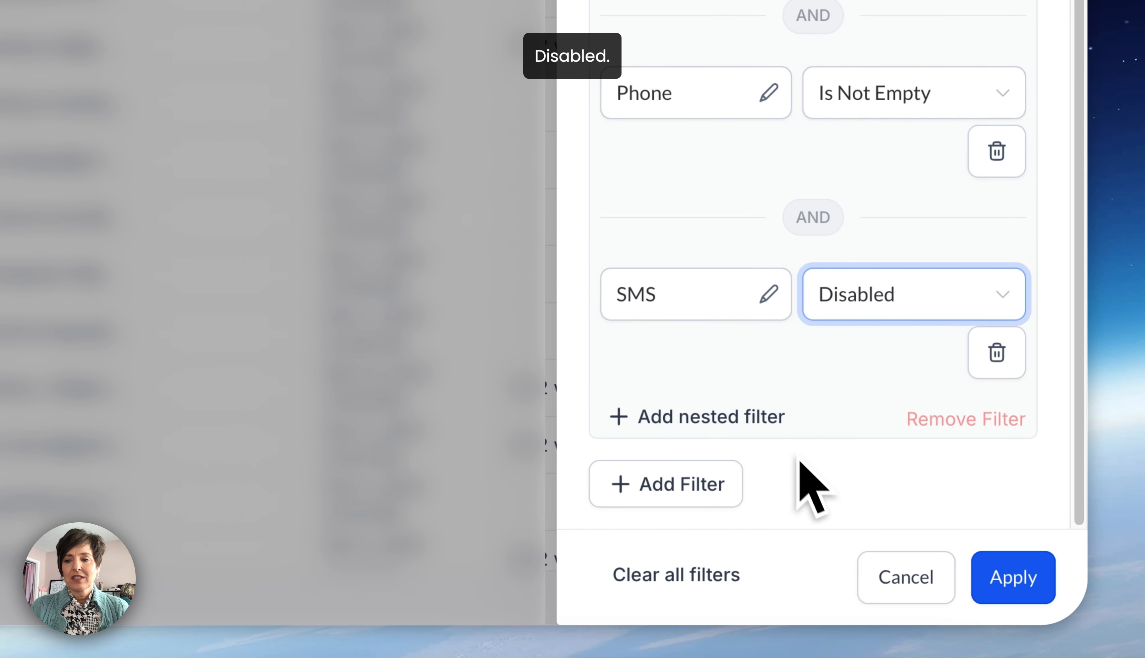
click(1024, 586)
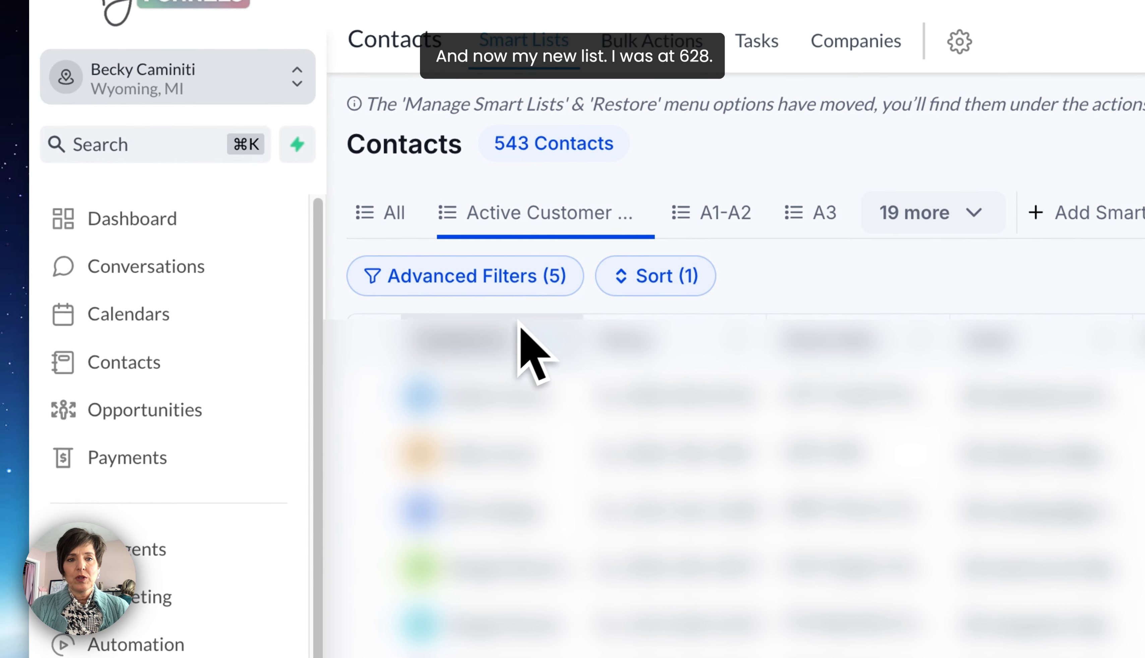
- Select all contacts on the current page and sort the list by last activity, oldest first
click(277, 317)
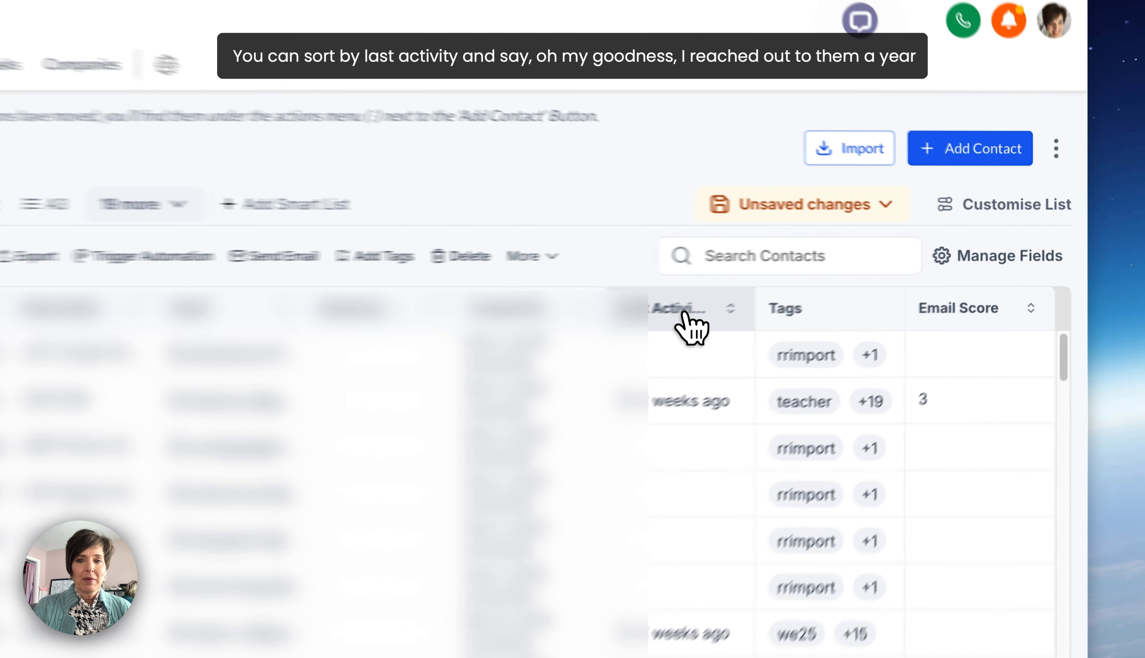
click(837, 280)
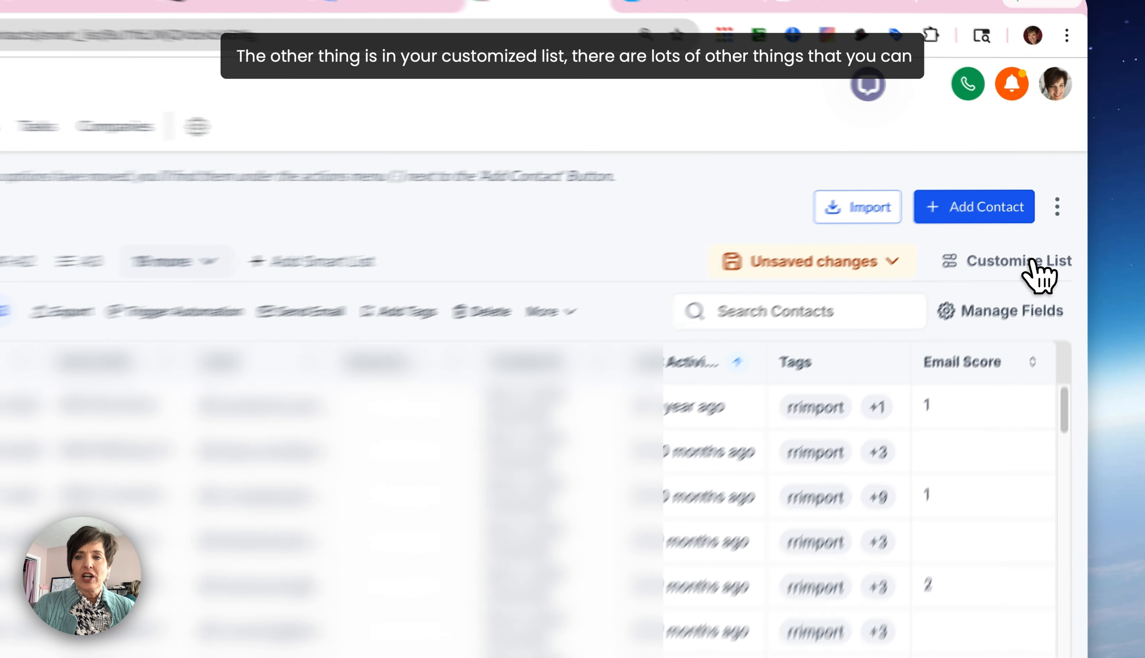
- Review the customisation options of the Active Customer (emails) list and its advanced filters, and close them without making changes
click(1055, 217)
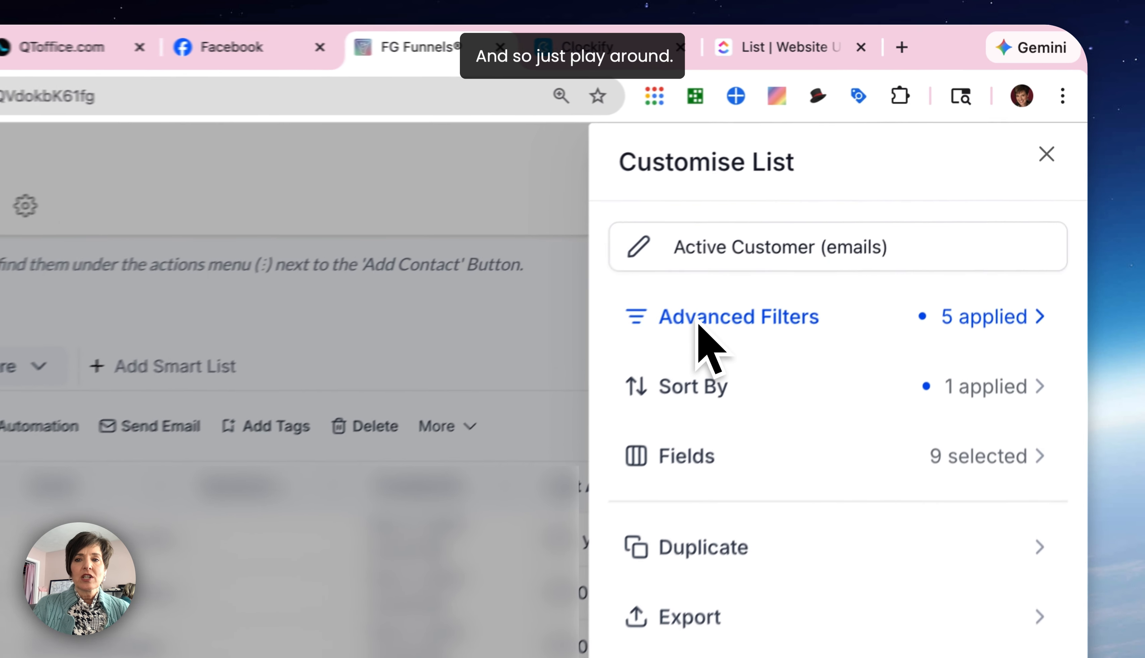
click(699, 324)
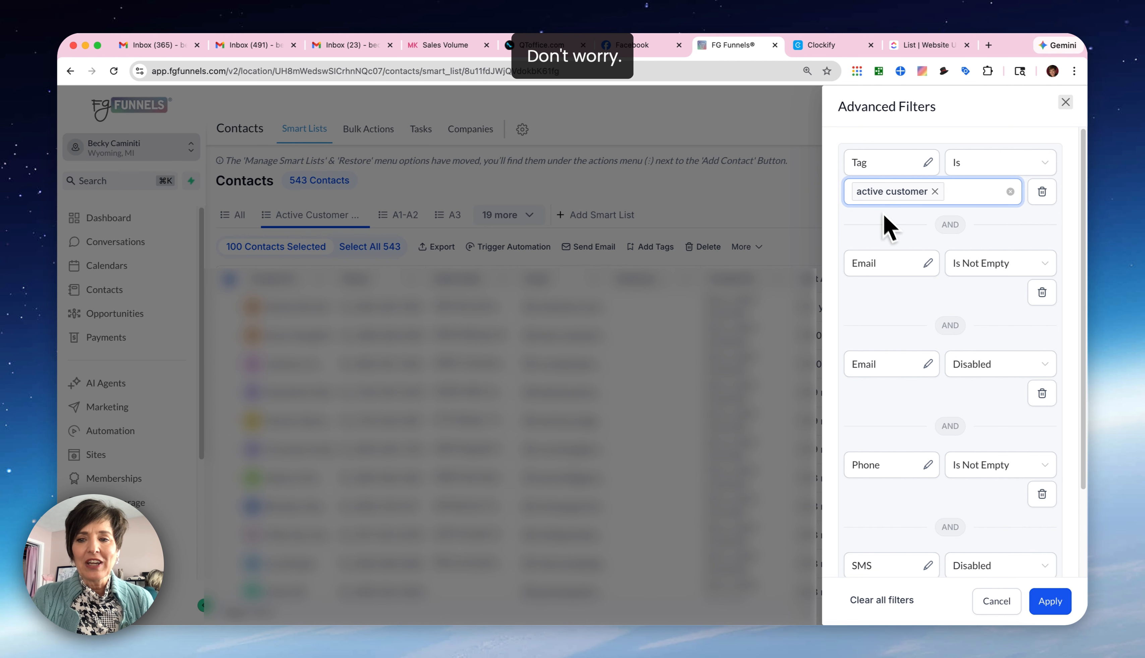
click(992, 613)
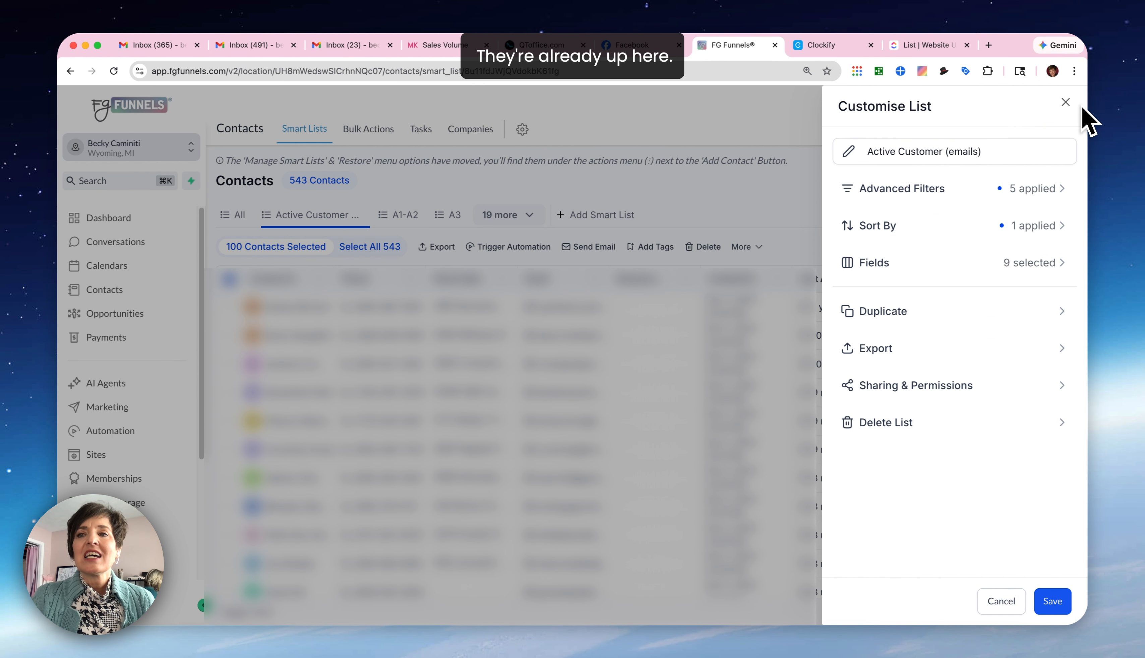
click(1066, 102)
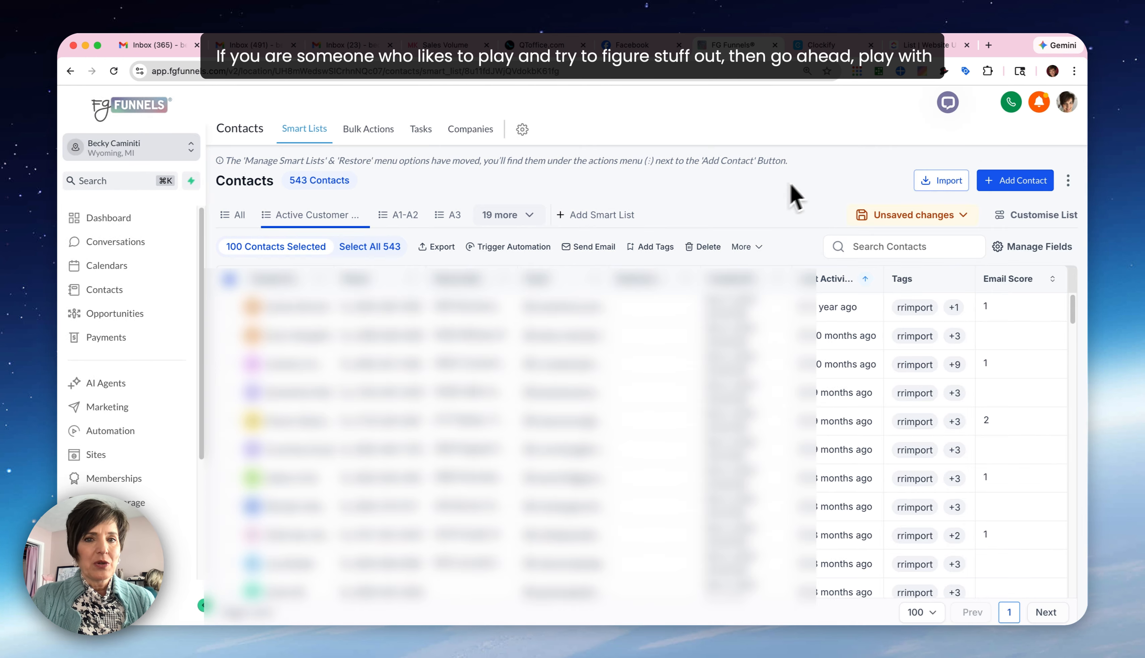